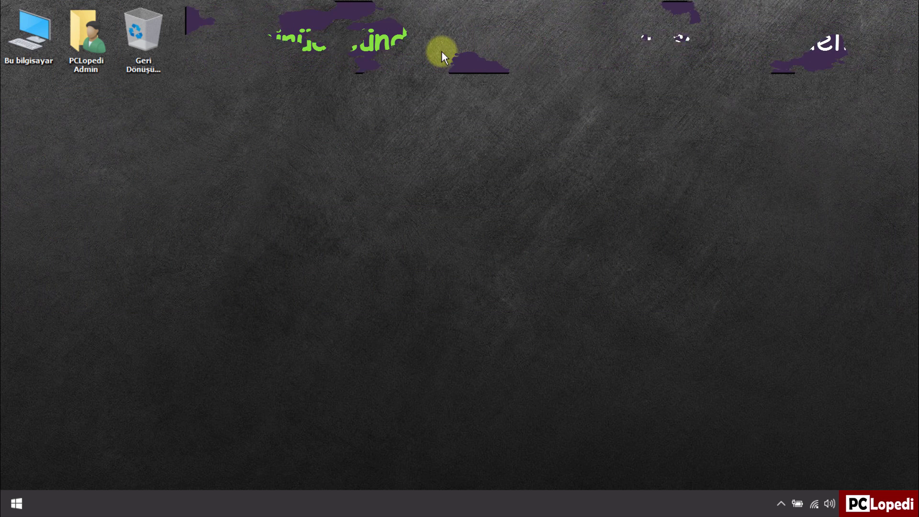
Step: Browse This PC to Local Disk (C:) and the Kullanıcılar folder, then view and close the Network folder
double_click(48, 59)
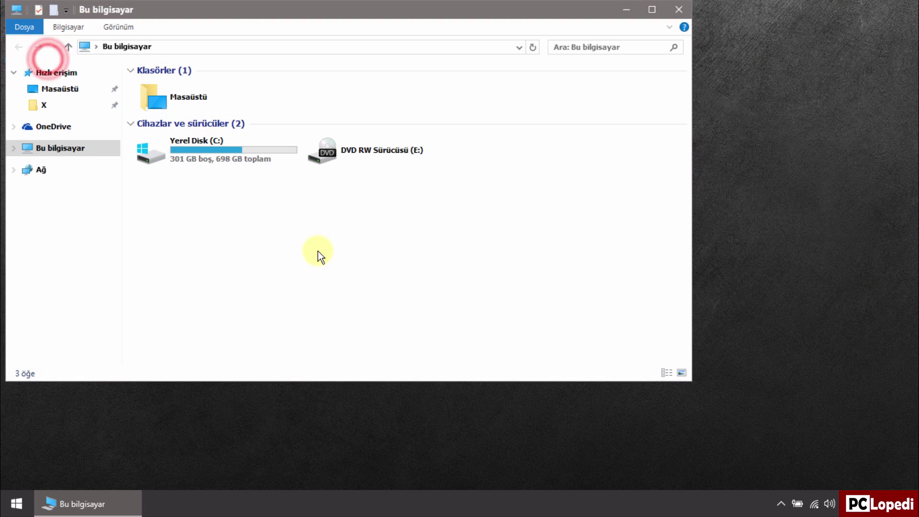
double_click(263, 162)
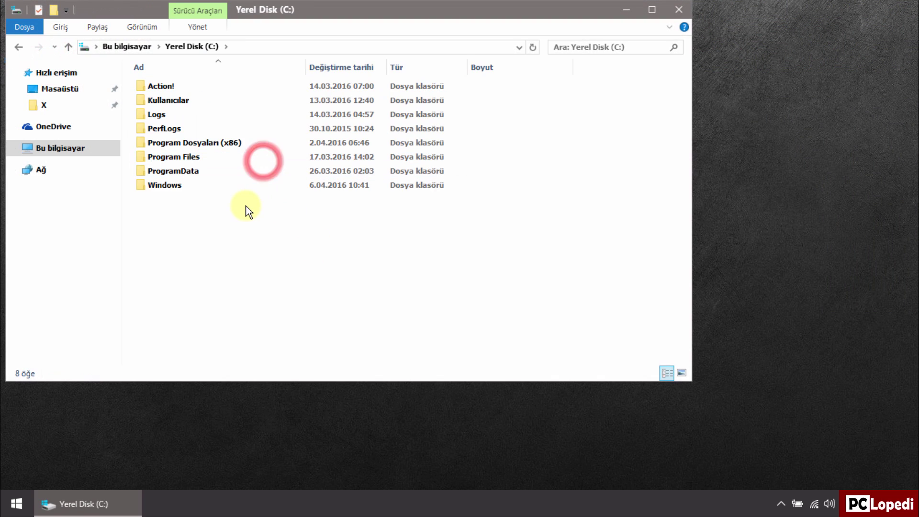
click(225, 105)
double_click(226, 104)
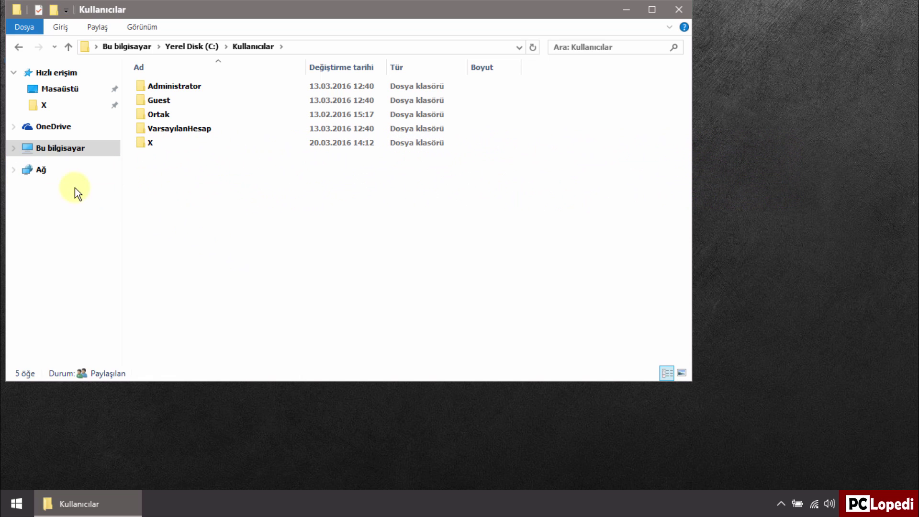
click(56, 175)
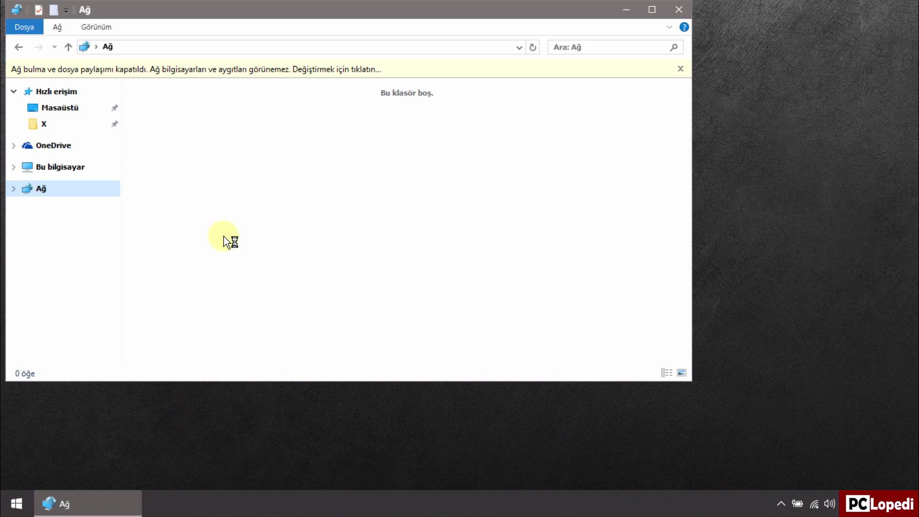
click(688, 11)
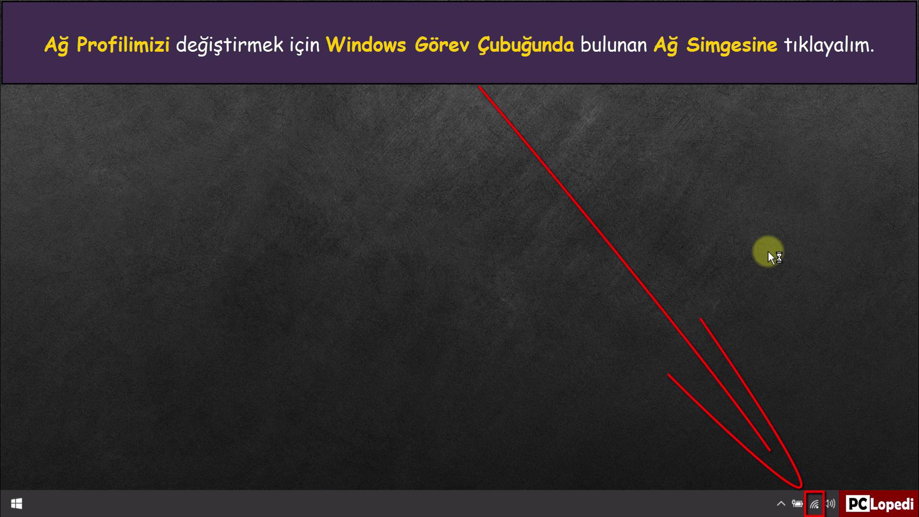
Step: Switch 'Bu bilgisayarı bulunabilir yap' to Açık for the qP Wi-Fi network and close Settings
click(814, 503)
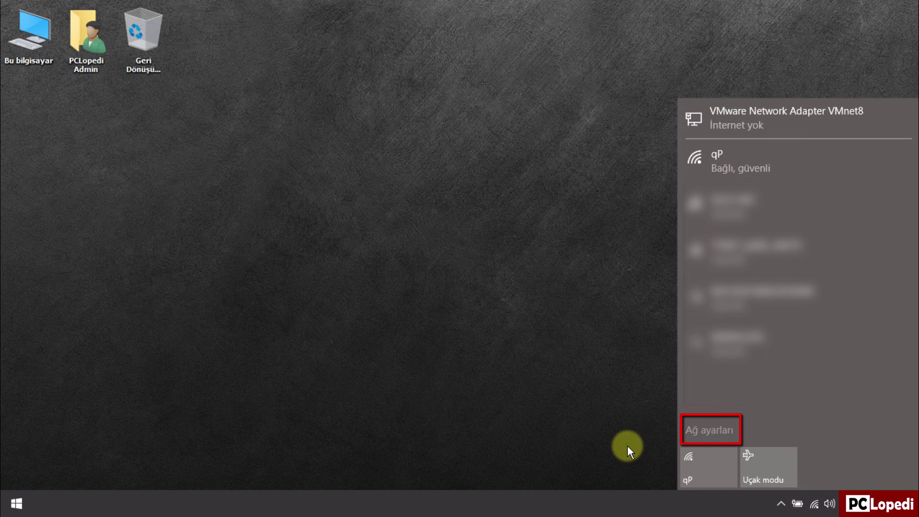
click(689, 430)
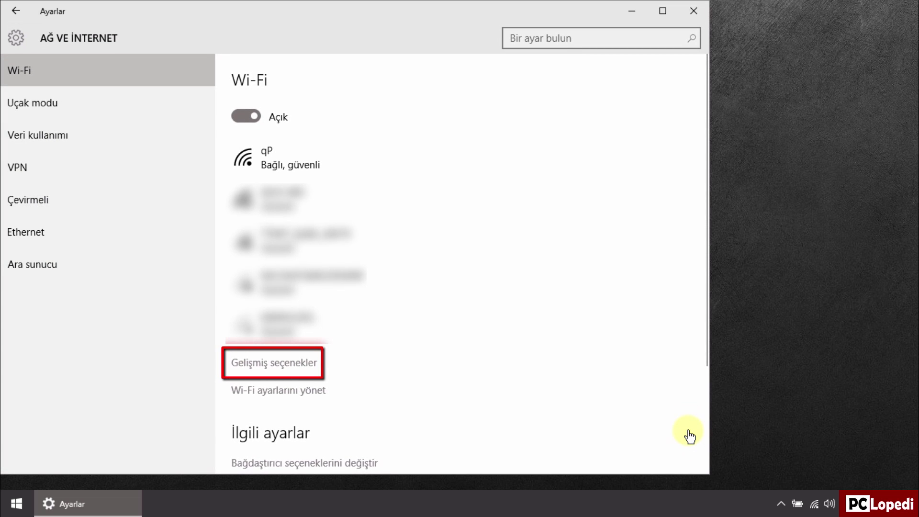
click(309, 367)
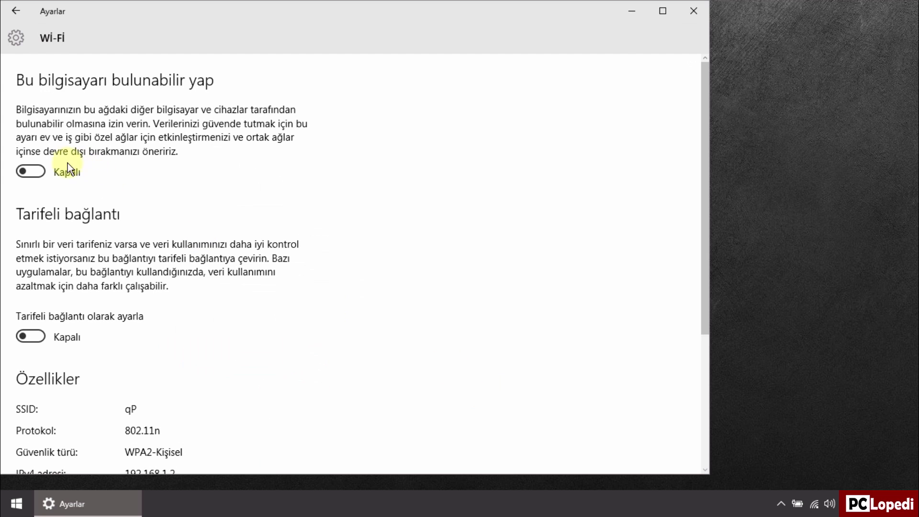
click(41, 172)
click(698, 8)
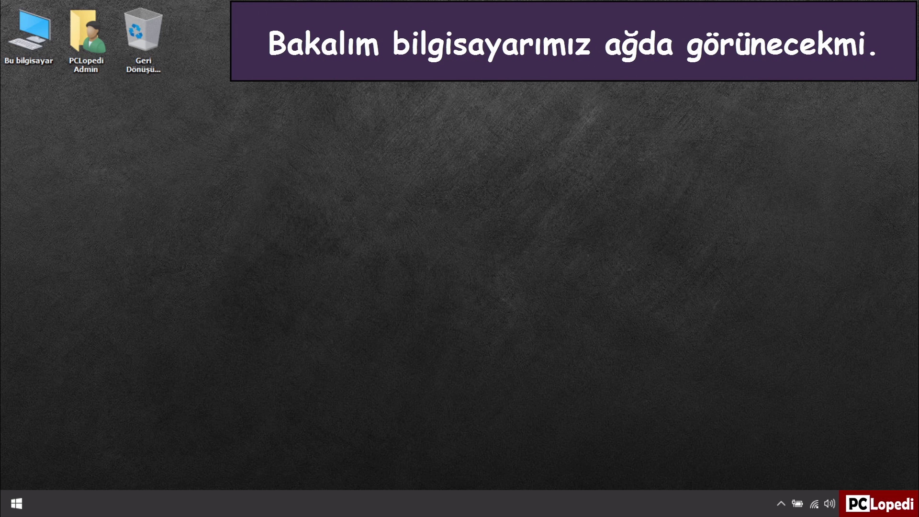
double_click(48, 58)
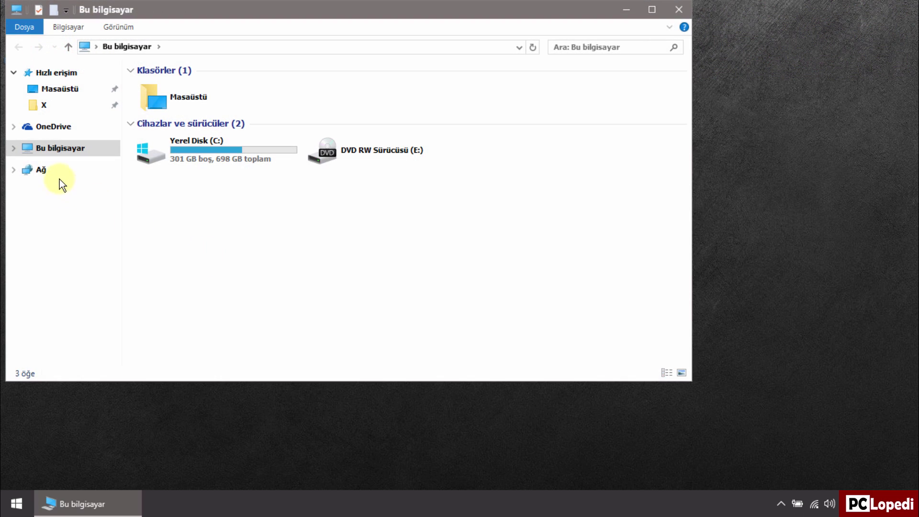
click(58, 175)
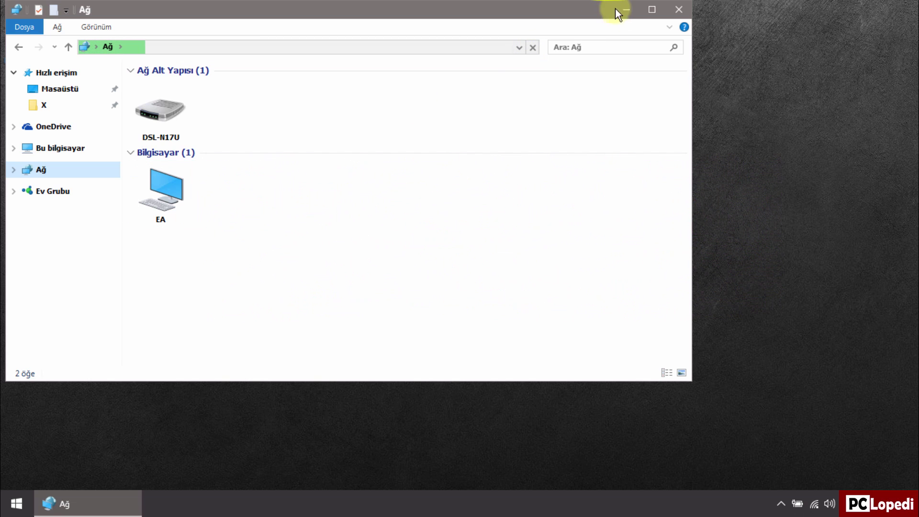
click(671, 8)
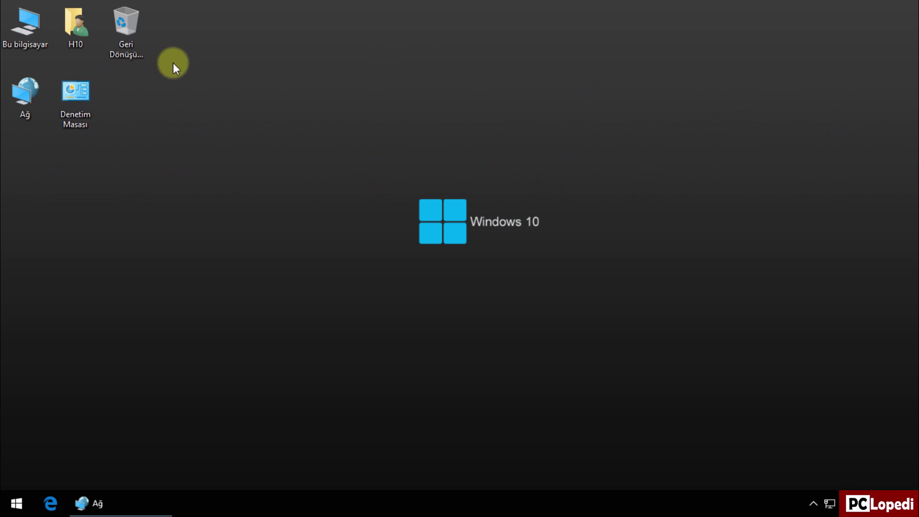
Step: Open Bu bilgisayar and go to the Ağ network folder
double_click(24, 36)
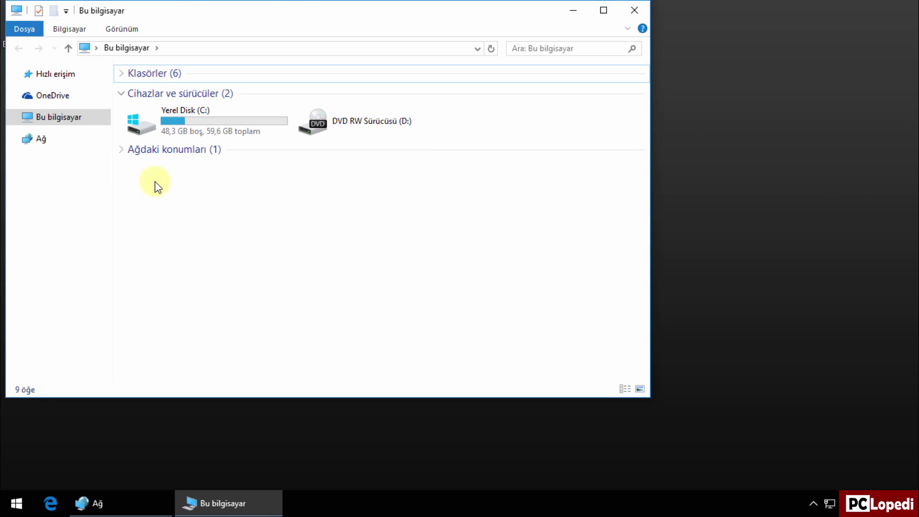
click(42, 139)
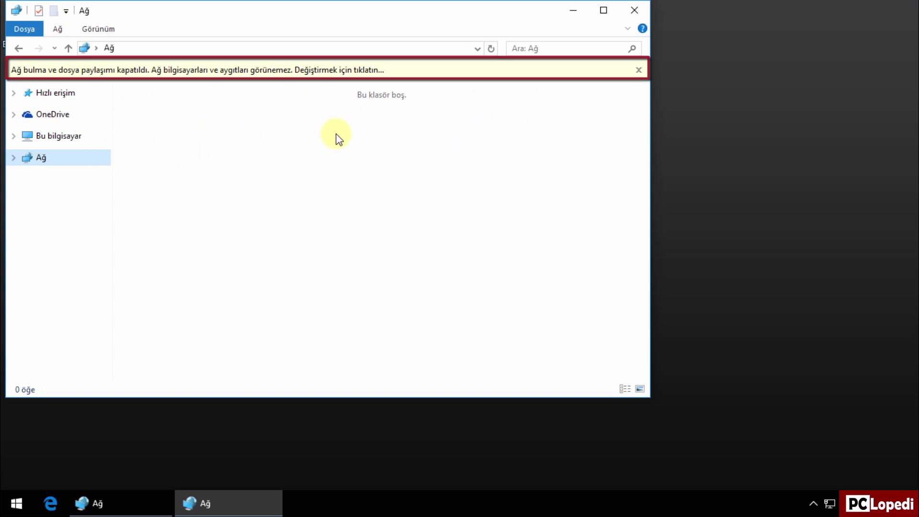
Step: Choose 'Ağ bulmayı ve dosya paylaşımını aç', making the connected network private, then close the window
click(350, 73)
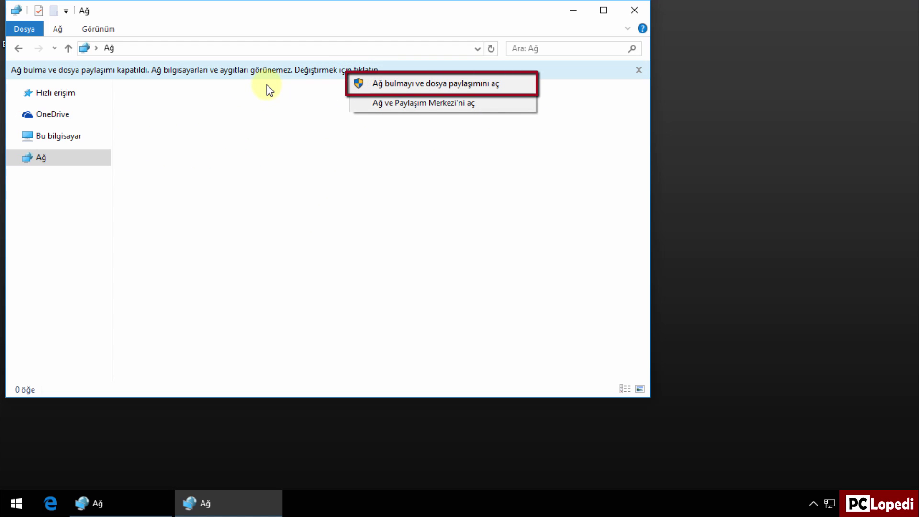
click(371, 85)
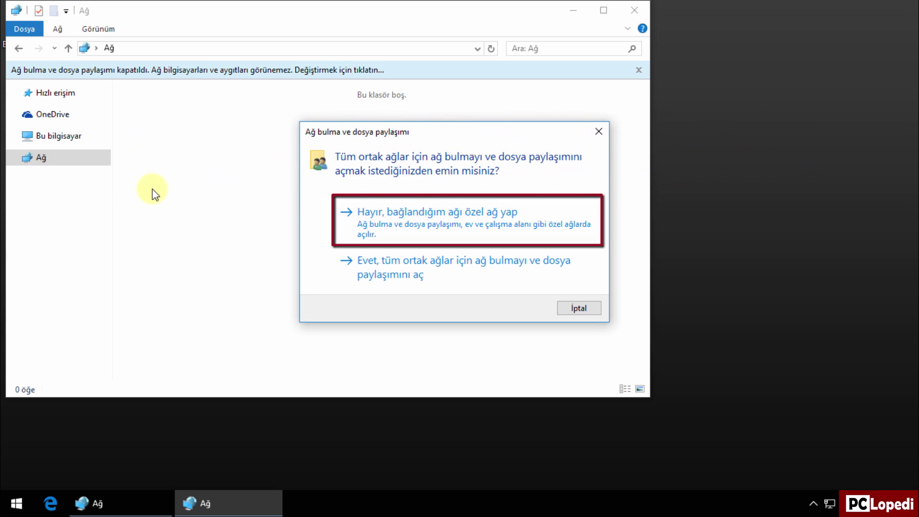
click(362, 212)
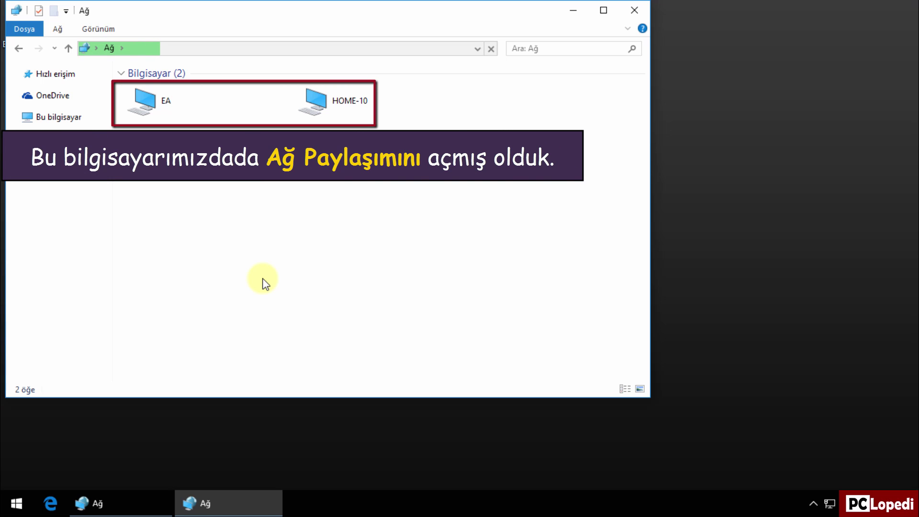
click(635, 11)
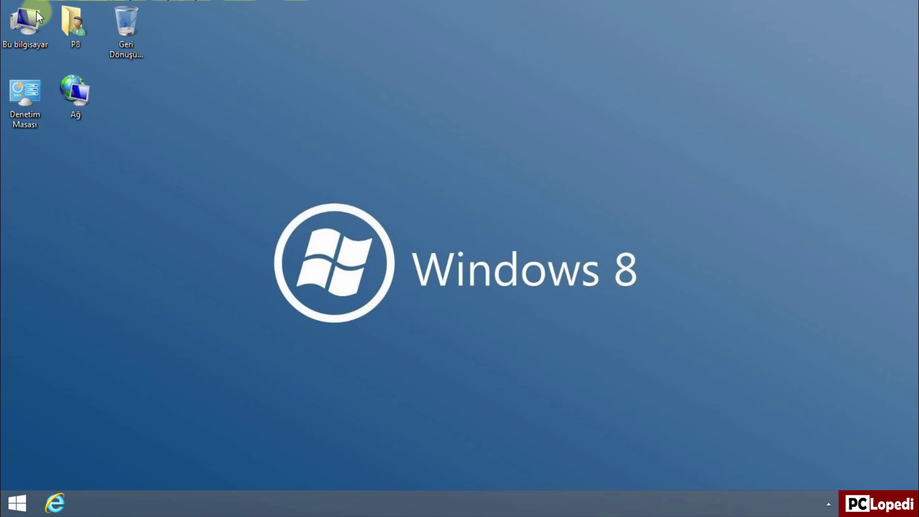
double_click(19, 17)
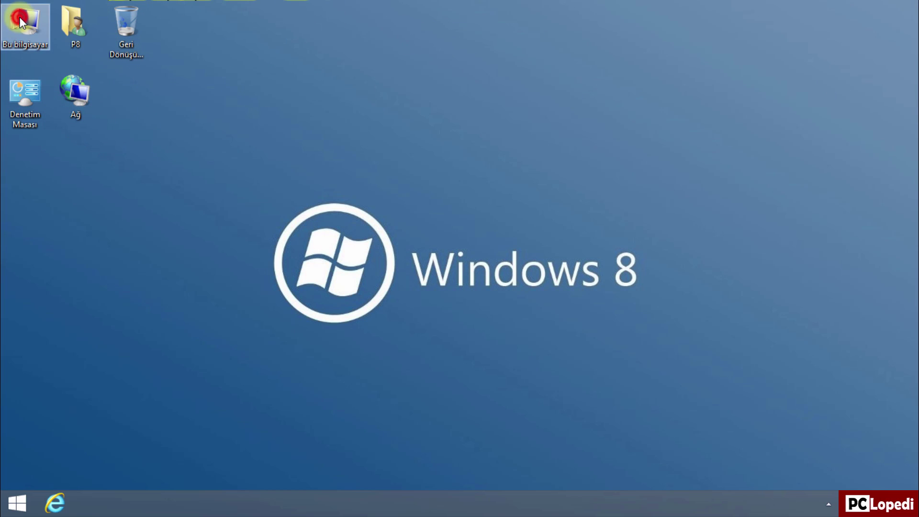
click(61, 137)
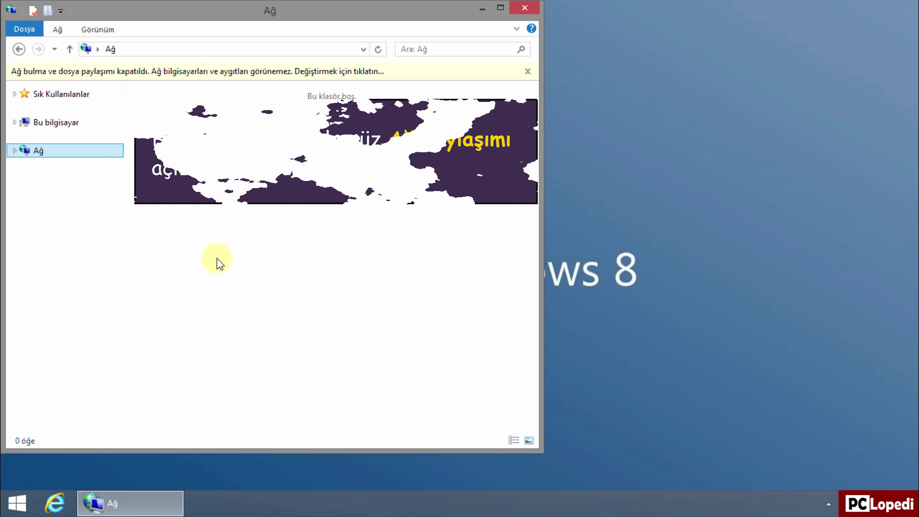
click(519, 10)
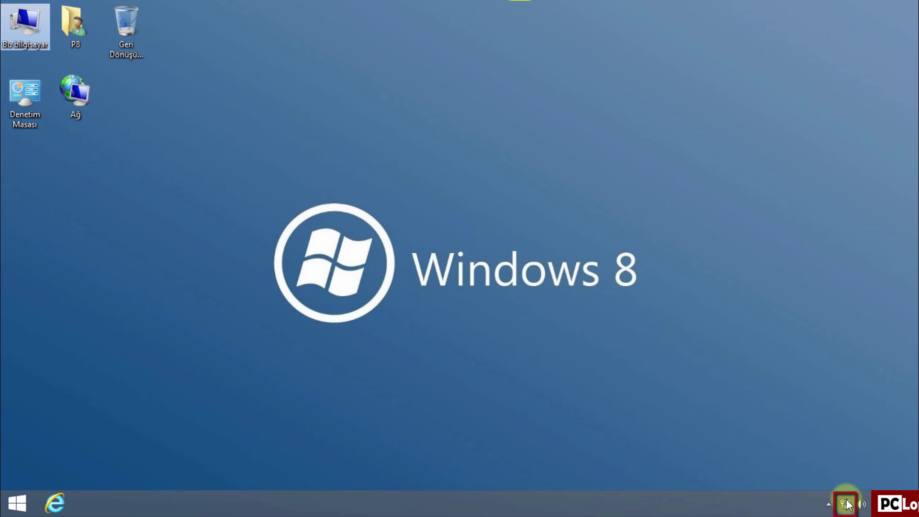
Step: Set 'Cihaz ve içerik bulun' to Açık for the Ethernet network and close PC Settings
click(845, 503)
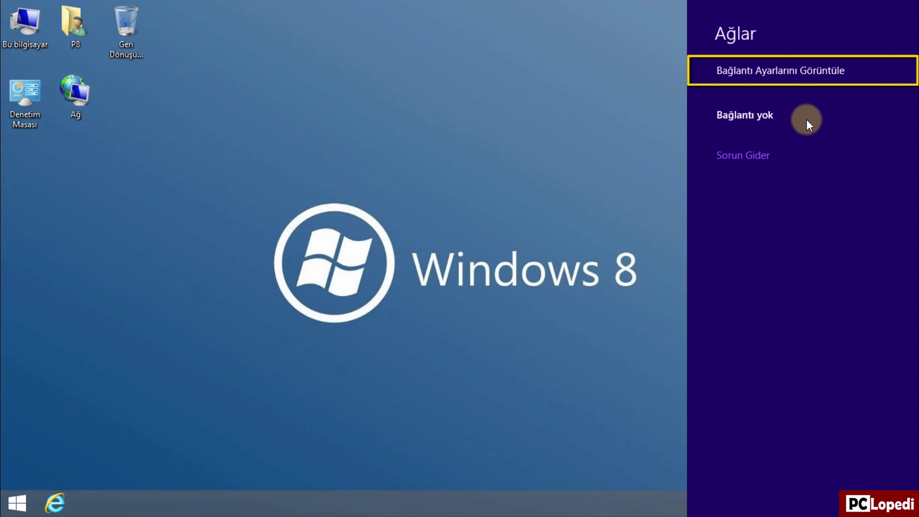
click(798, 72)
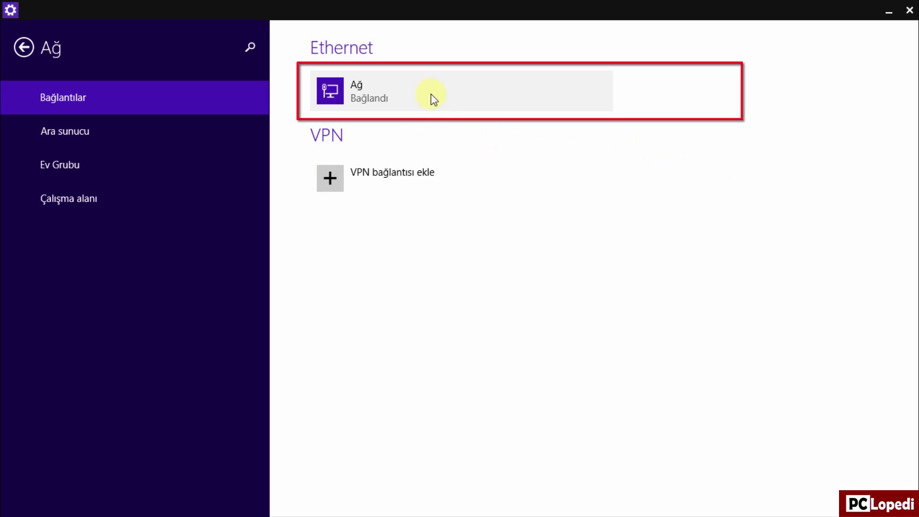
click(425, 93)
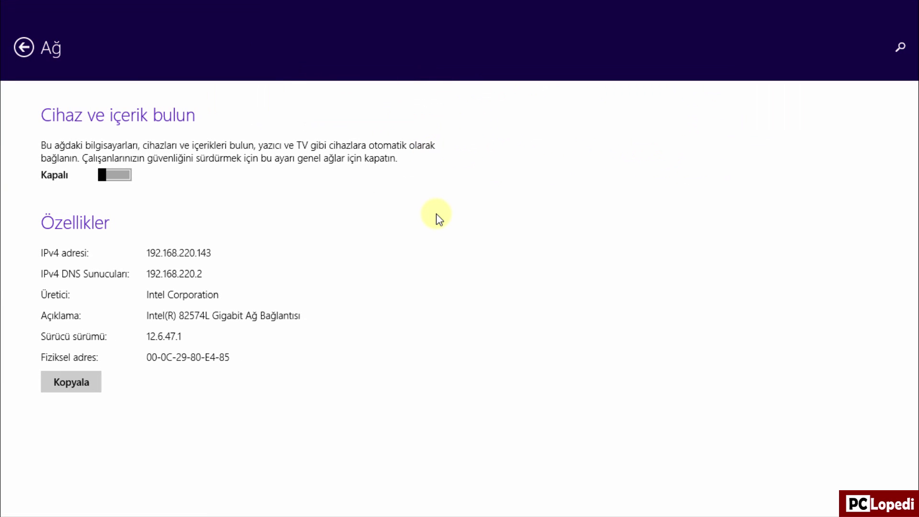
click(115, 175)
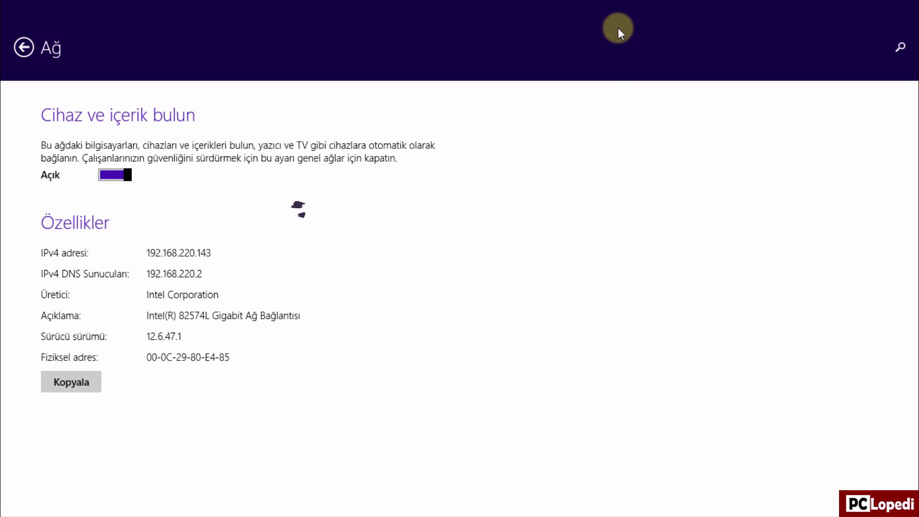
click(909, 9)
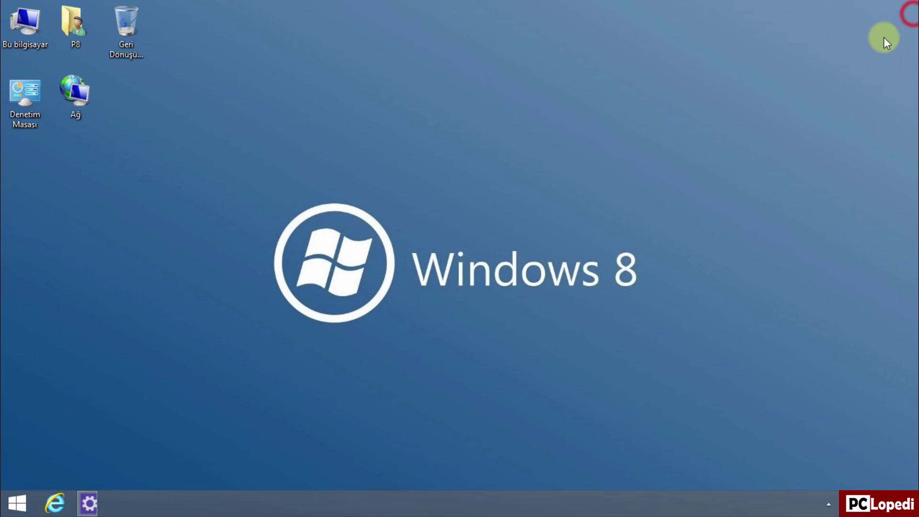
Step: Open the Ağ folder to see EA, HOME-10 and PRO-8, then close the window
double_click(44, 25)
click(38, 132)
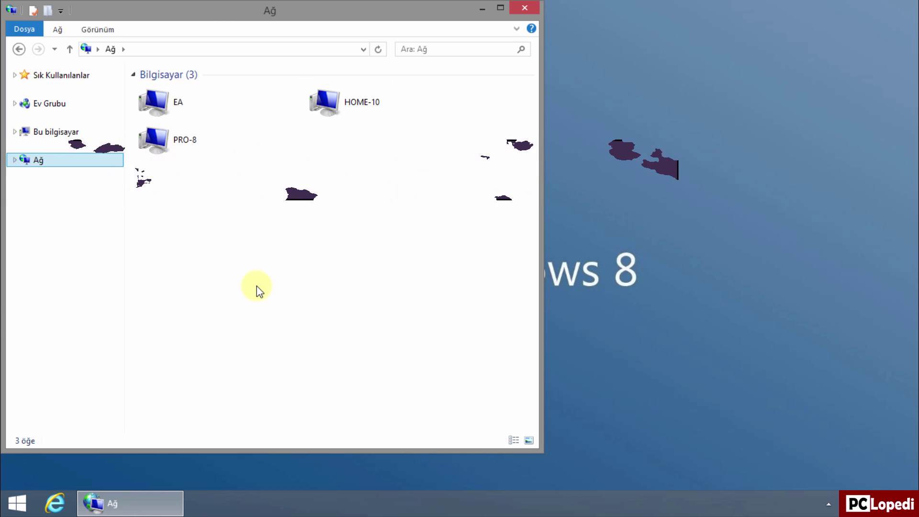
click(523, 9)
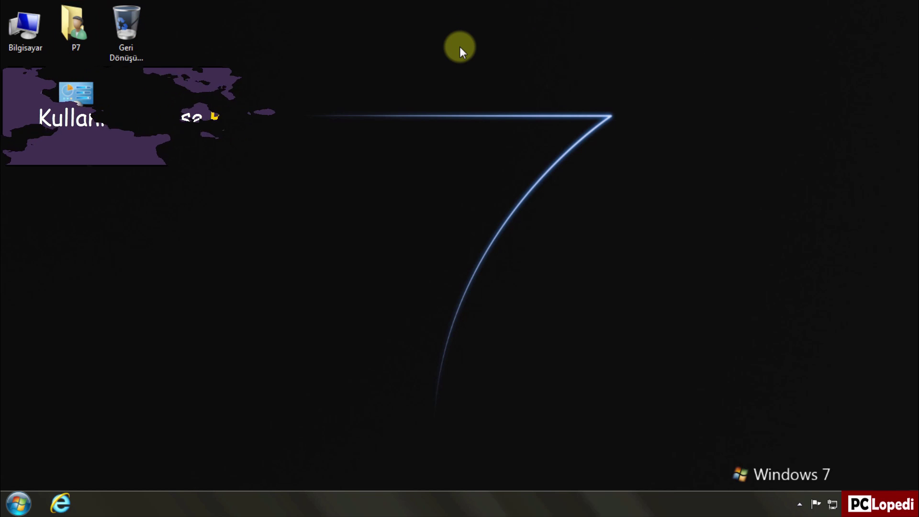
double_click(37, 30)
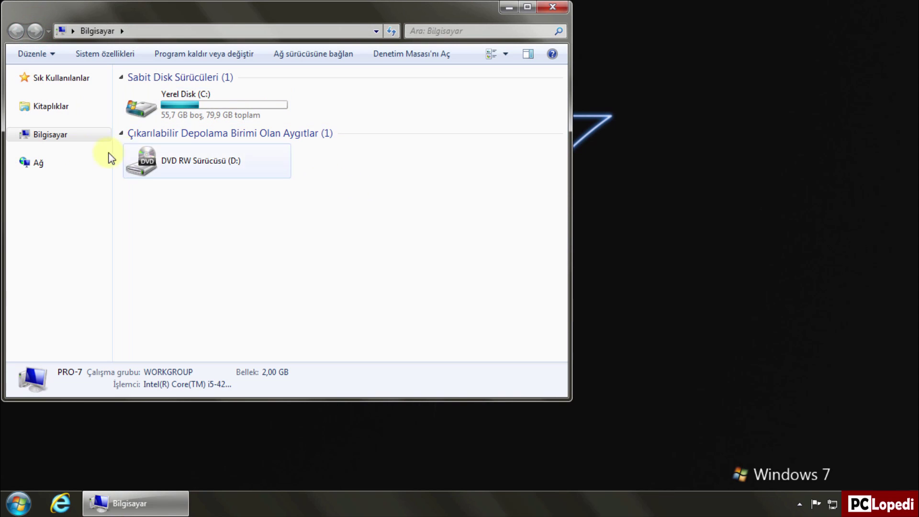
click(44, 163)
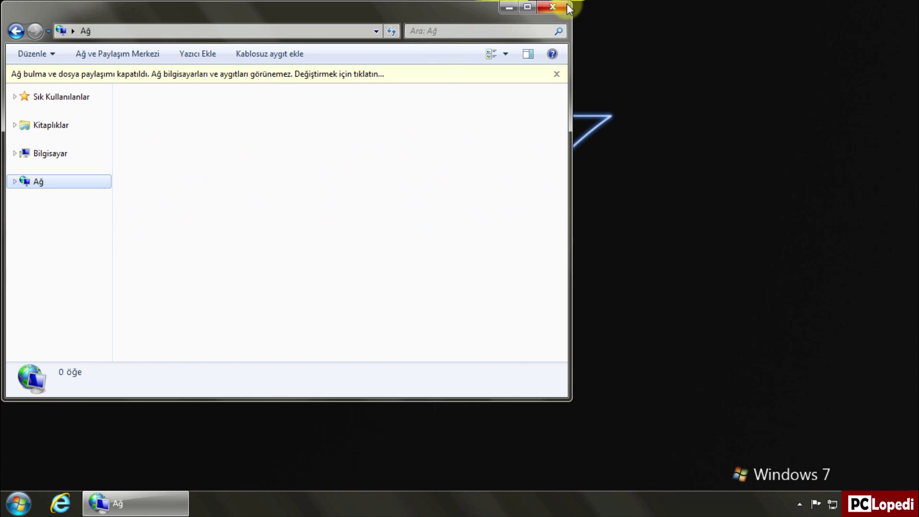
click(565, 7)
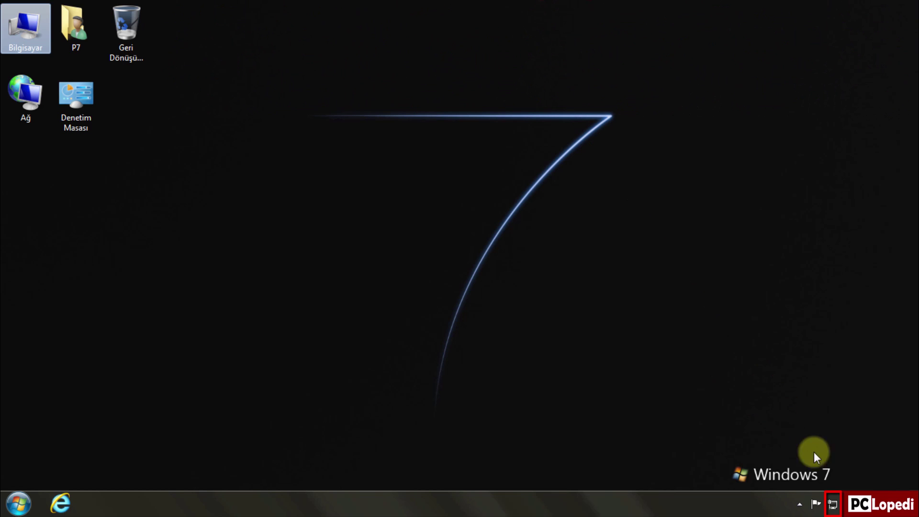
Step: In the Network and Sharing Center, change the network location from Ortak ağ to İş ağı
right_click(837, 512)
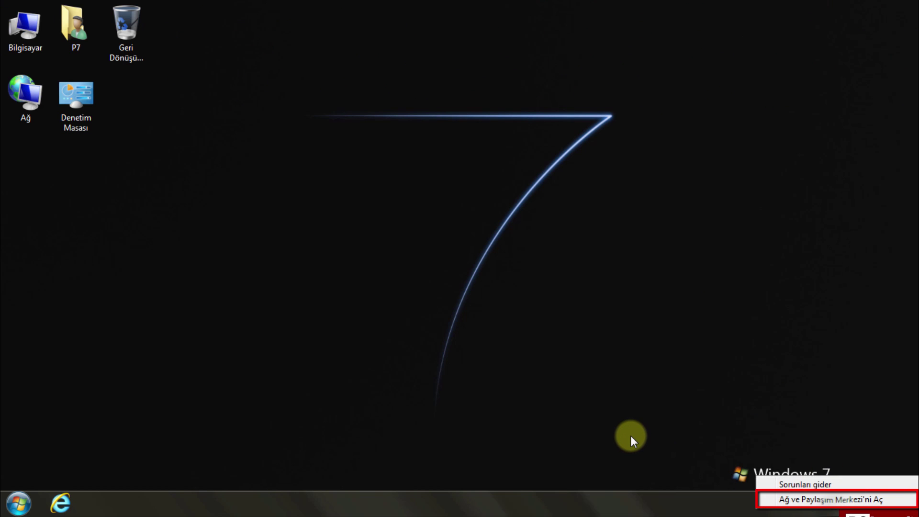
click(780, 499)
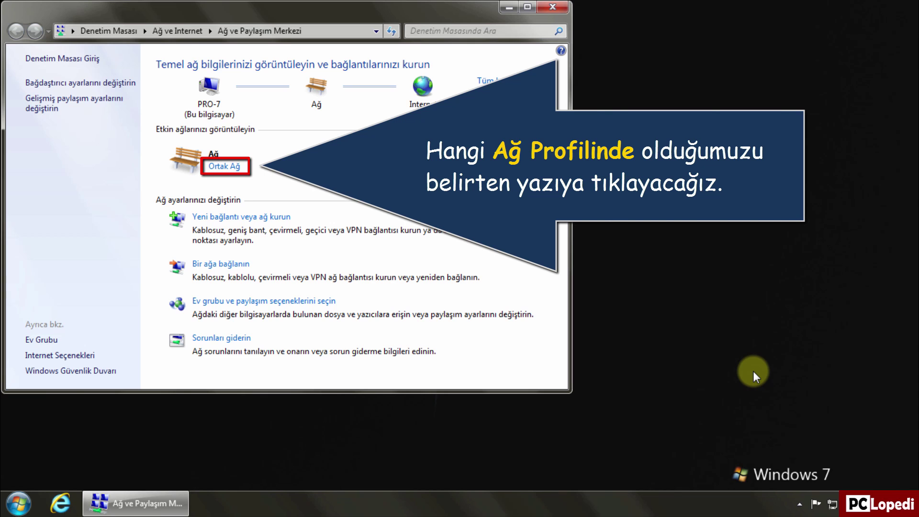
click(216, 166)
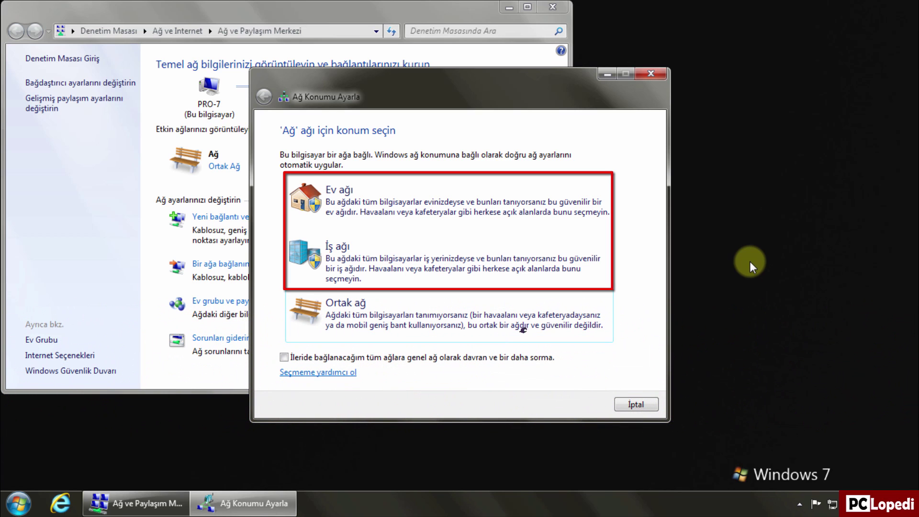
click(584, 263)
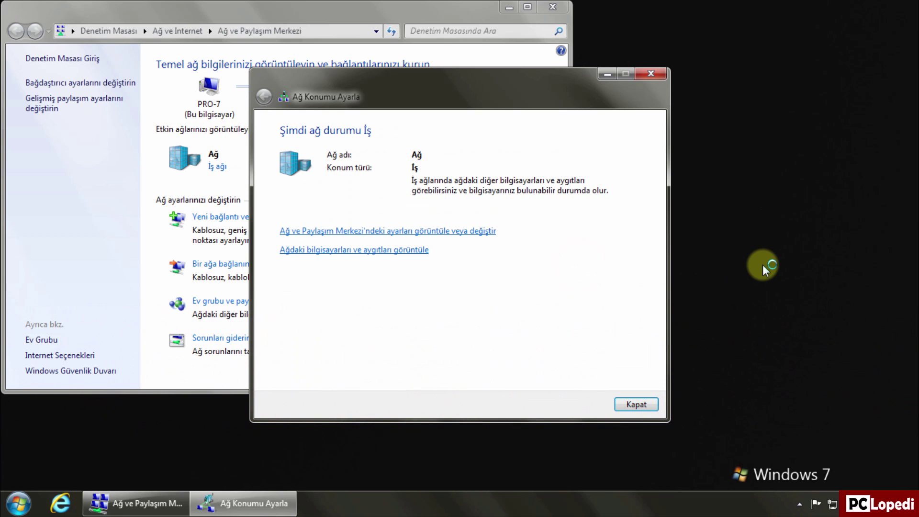
click(651, 401)
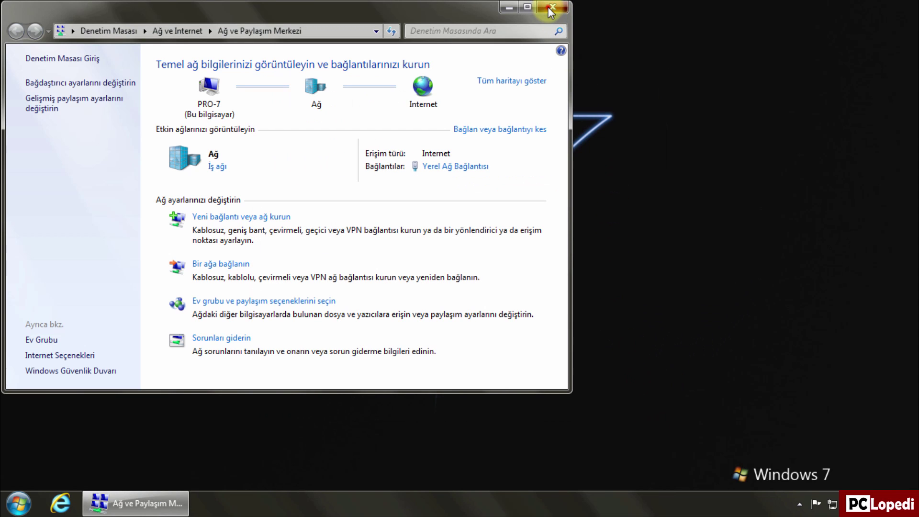
click(553, 6)
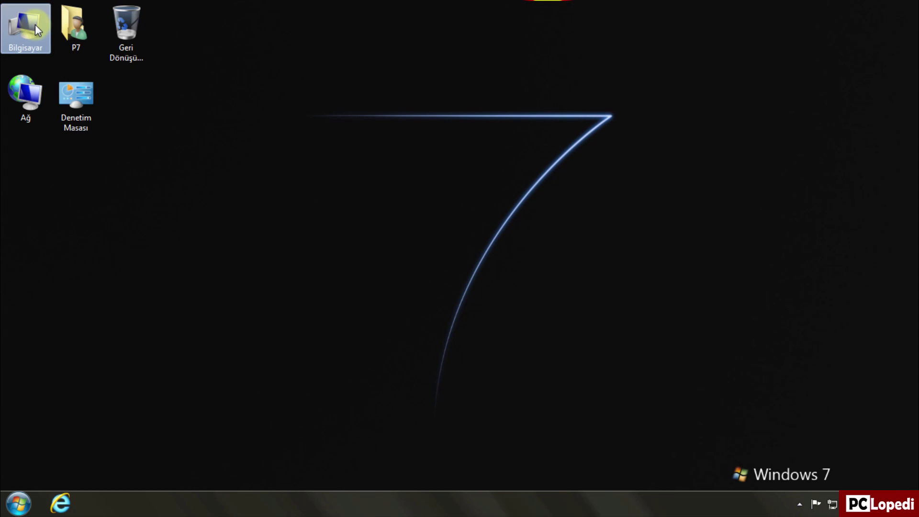
double_click(35, 25)
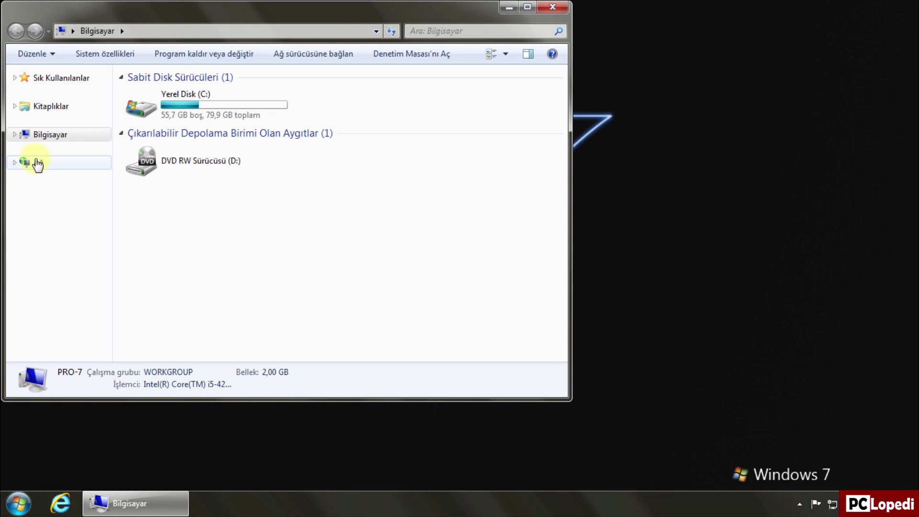
click(35, 162)
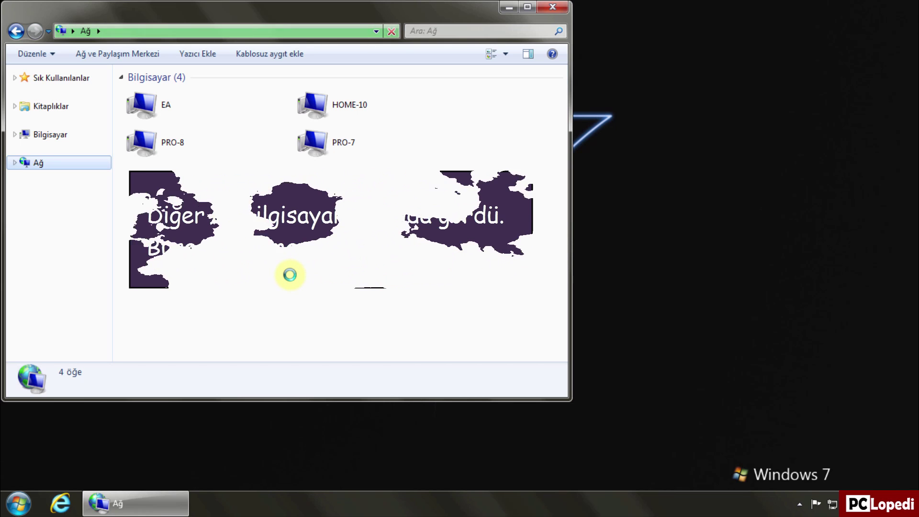
click(544, 12)
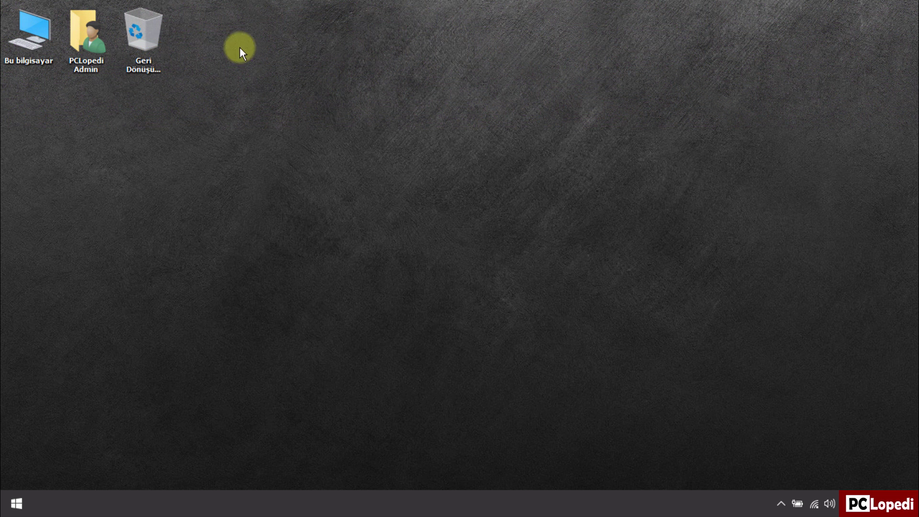
Step: Open HOME-10 from the Ağ folder and sign in with the account user name and password
double_click(47, 35)
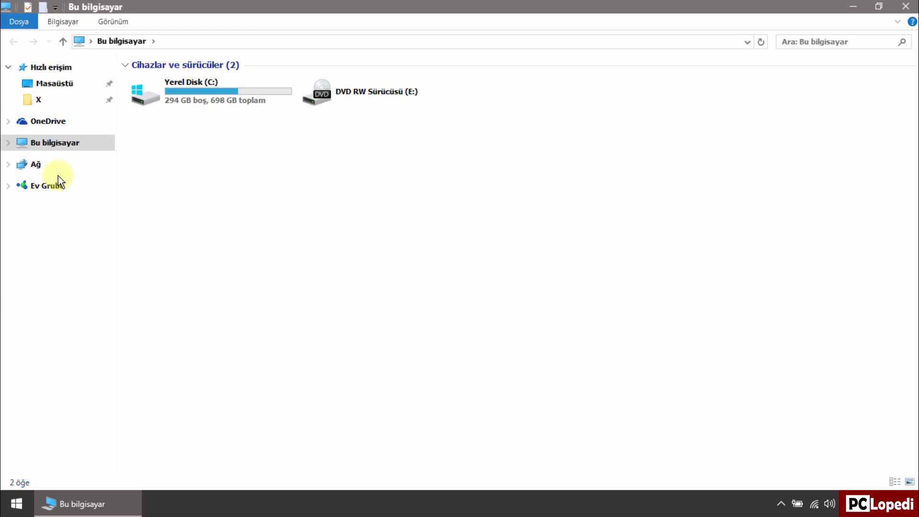
click(38, 164)
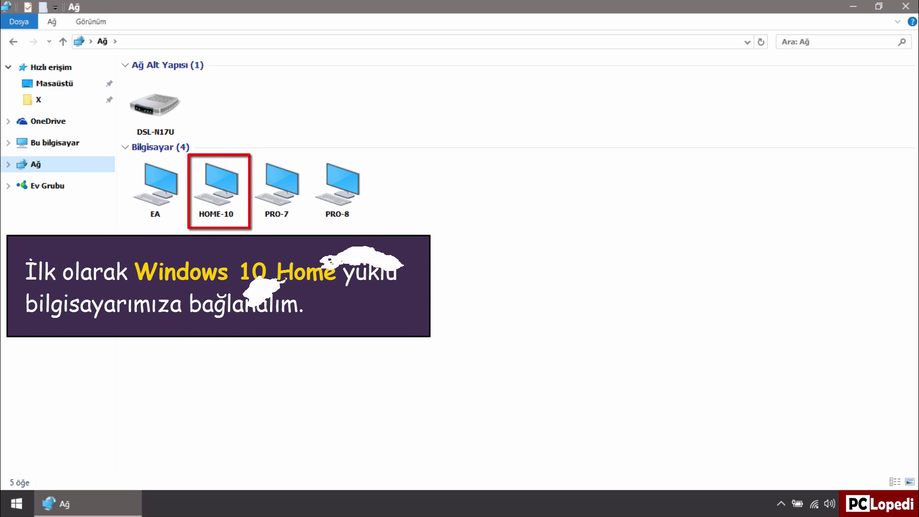
double_click(238, 210)
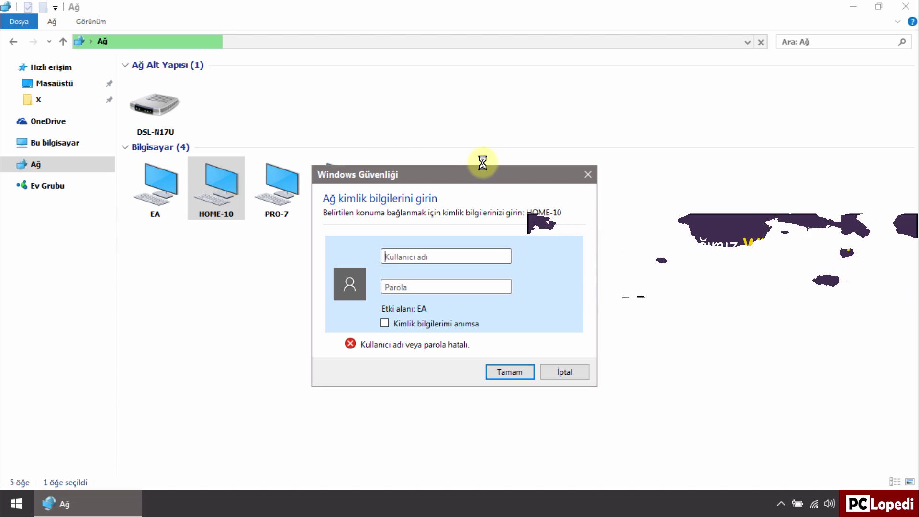
text(H1)
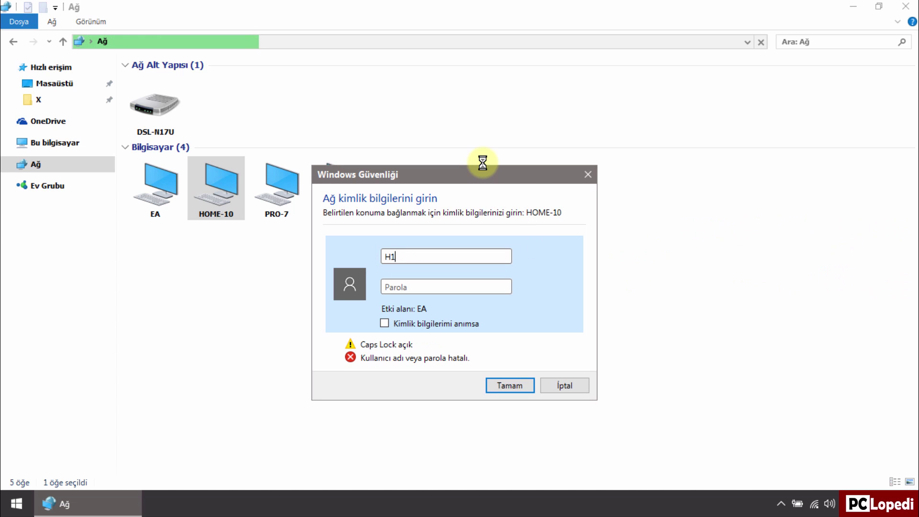
text(0)
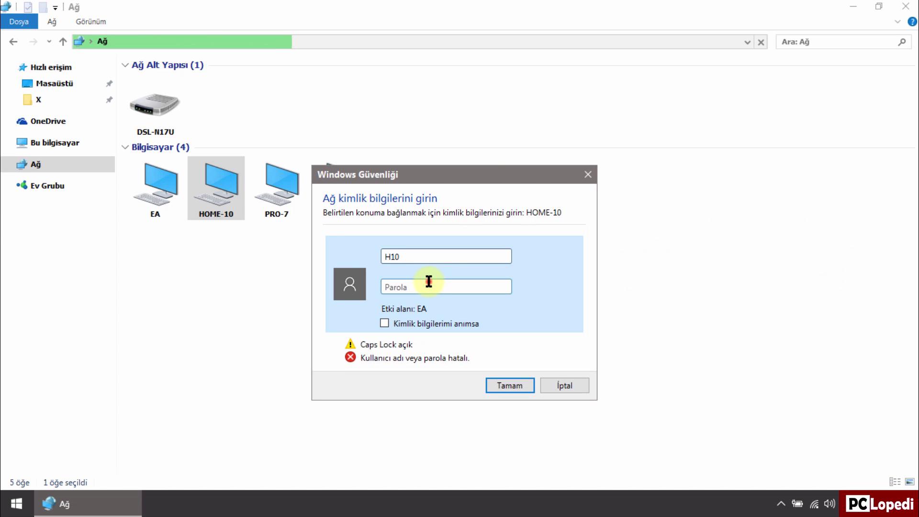
click(429, 281)
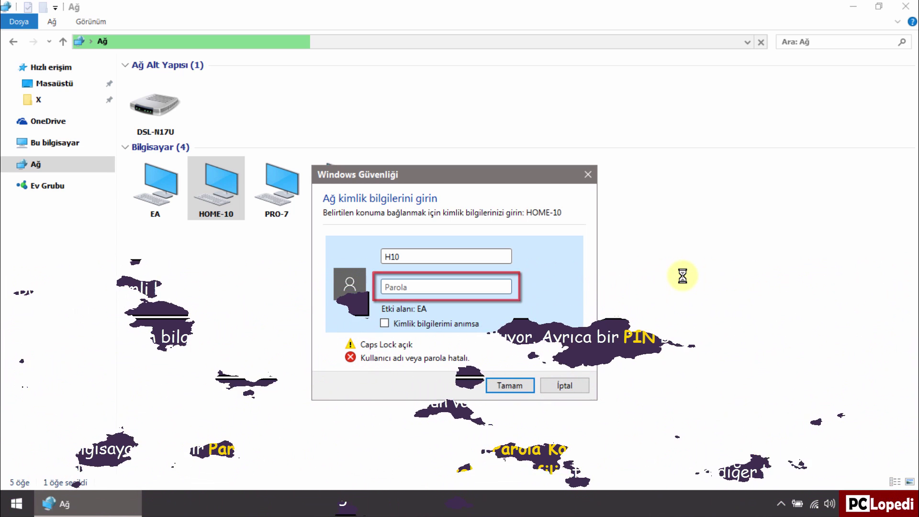
key(Caps_Lock)
text(******)
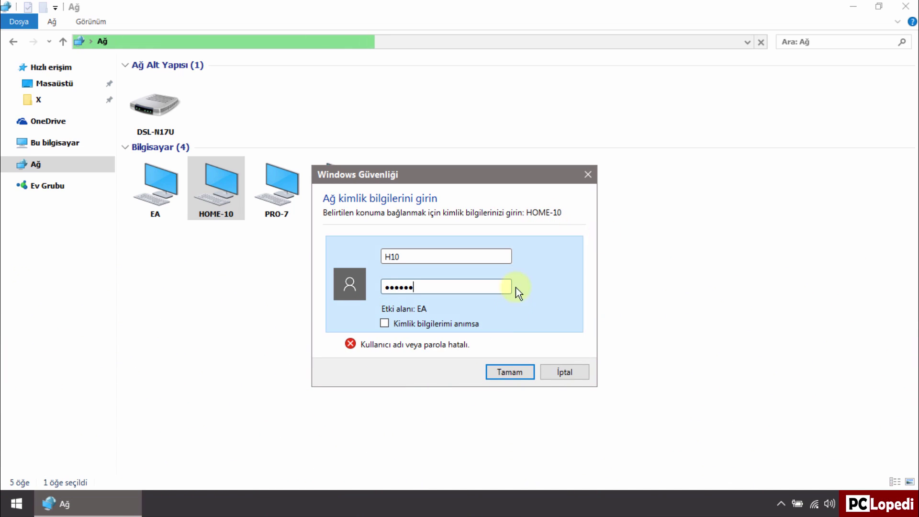
click(512, 371)
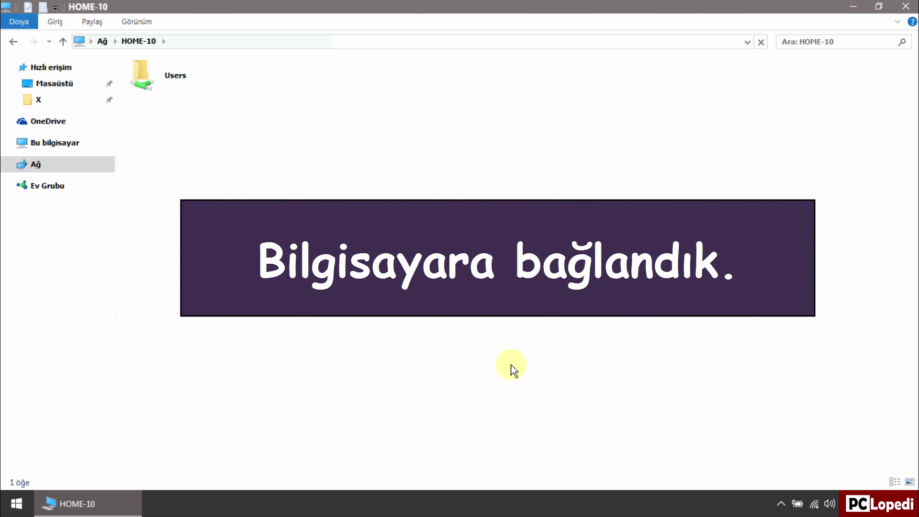
Step: Open HOME-10's Users folder, view Ortak and the personal folder, then return to Ağ
click(163, 92)
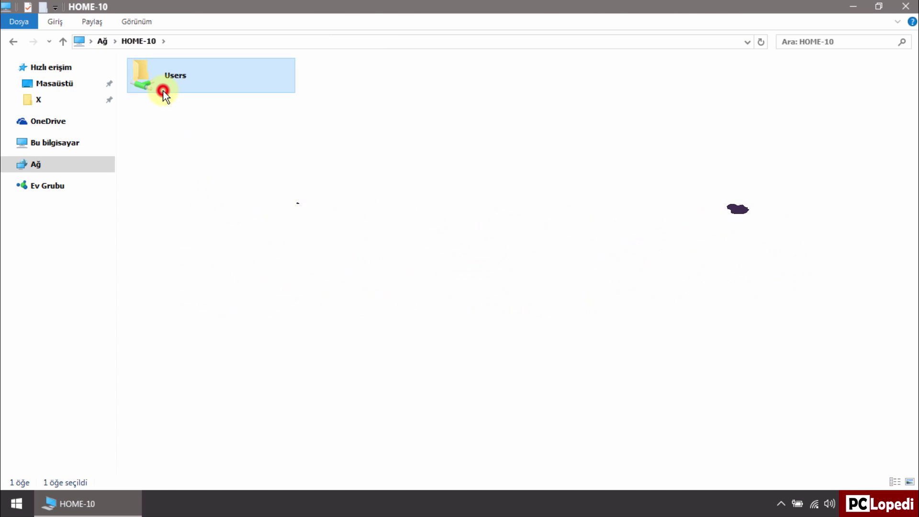
double_click(164, 92)
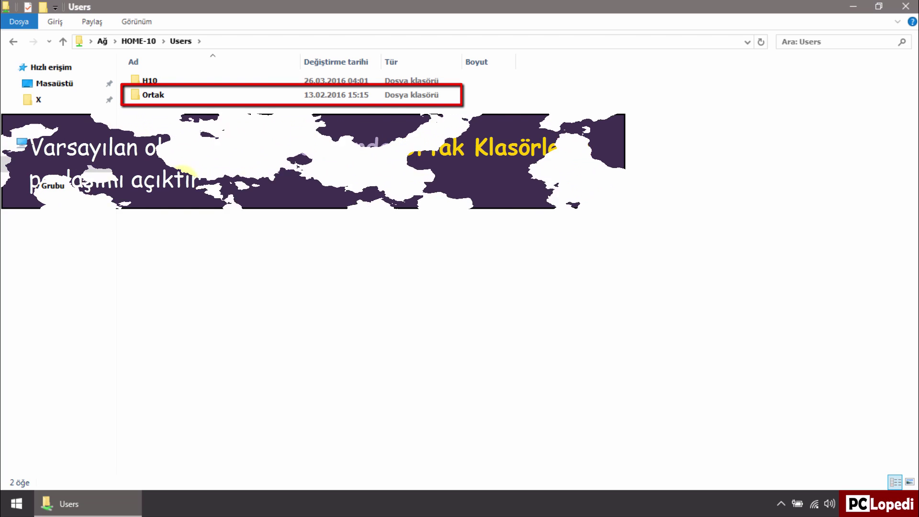
double_click(159, 97)
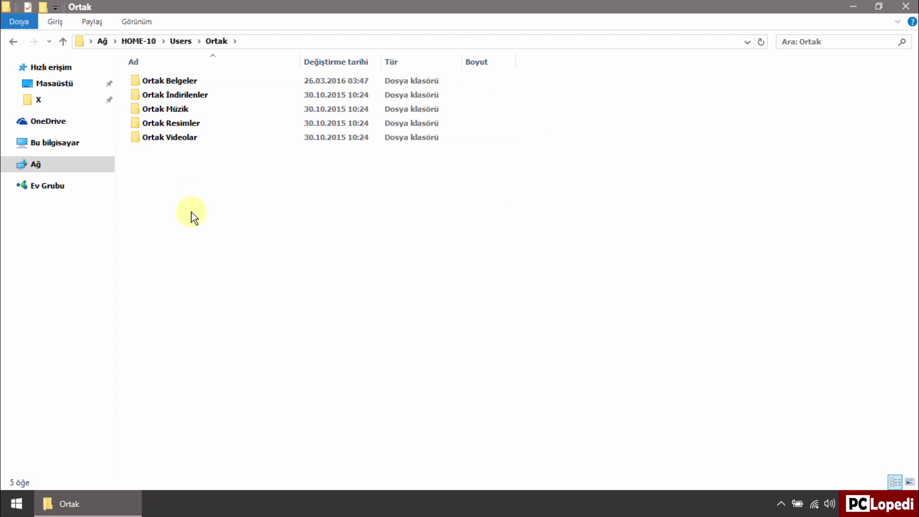
click(13, 41)
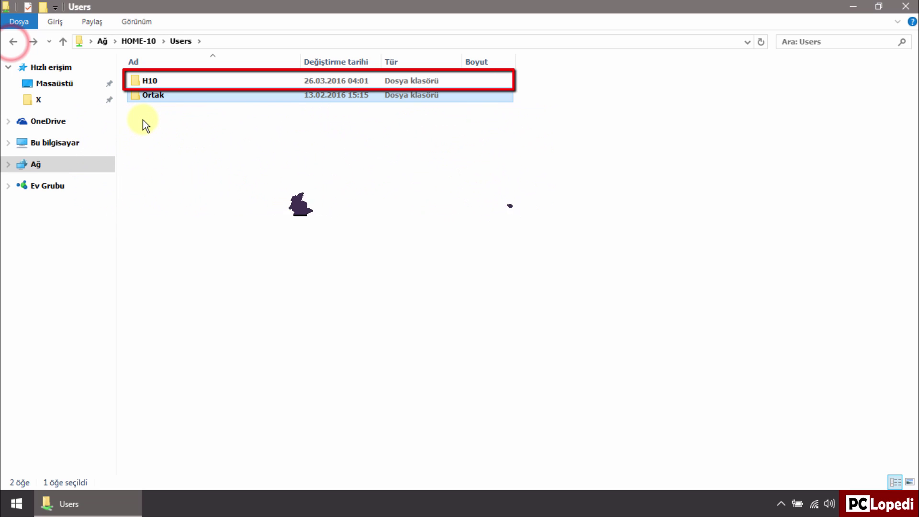
double_click(147, 81)
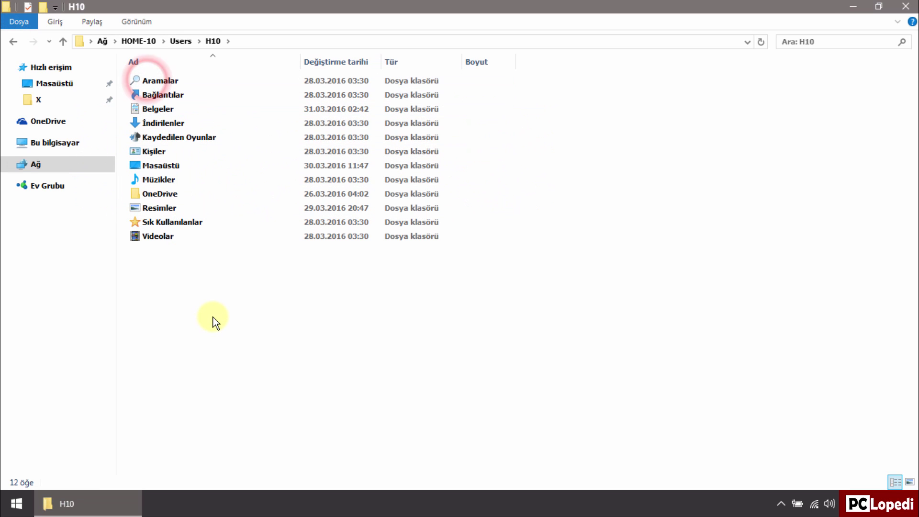
click(48, 163)
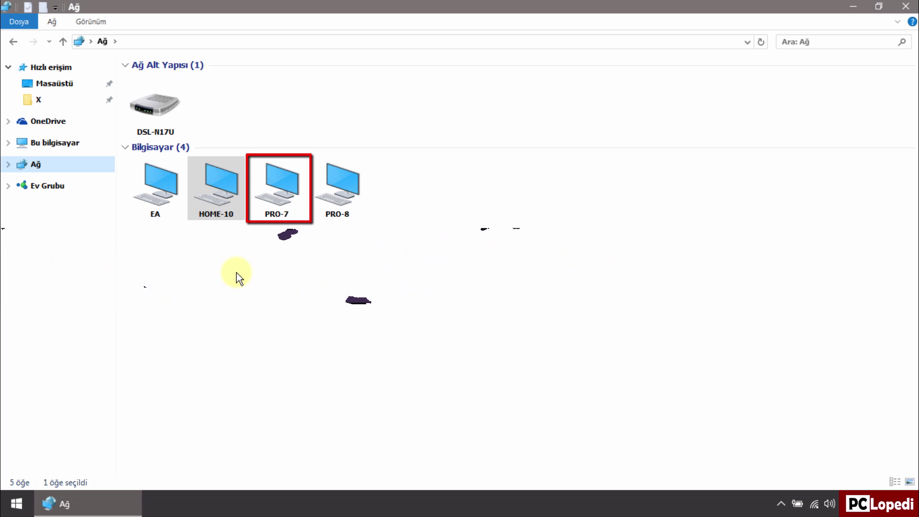
Step: Open PRO-7 and sign in with its account user name and password
double_click(297, 203)
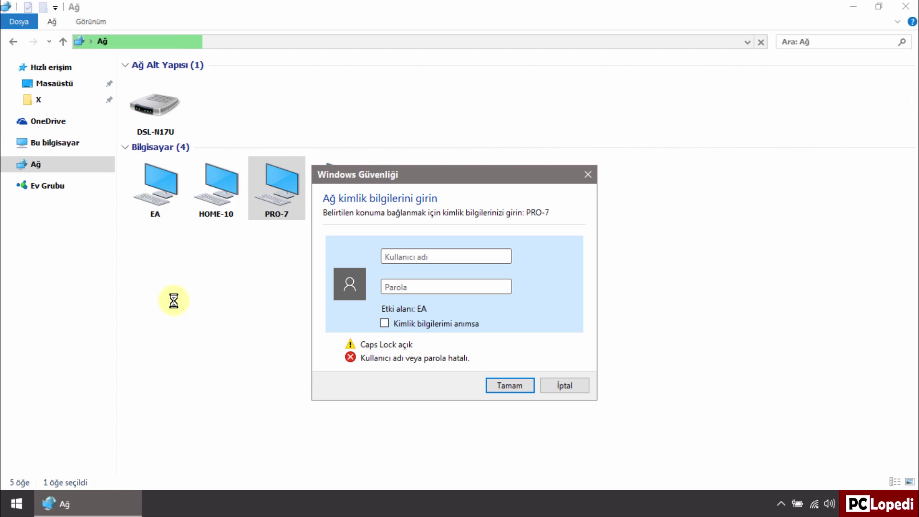
text(P7)
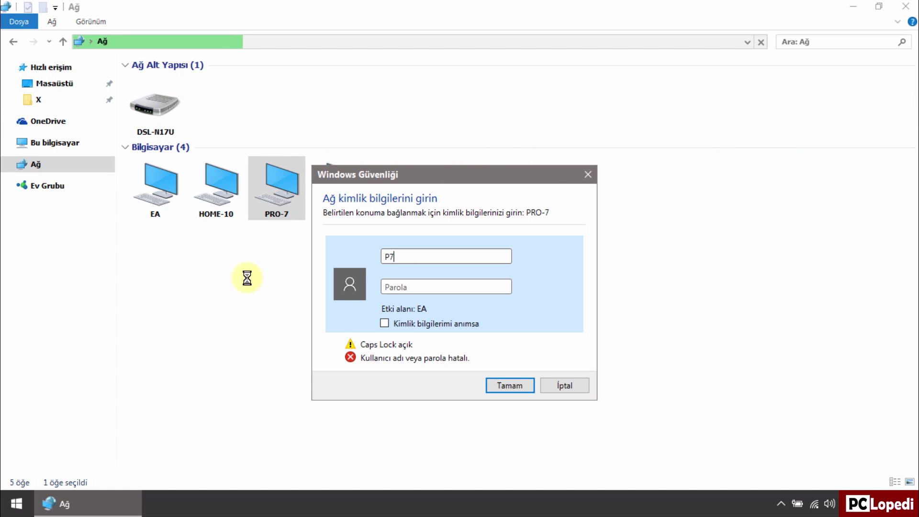
click(417, 286)
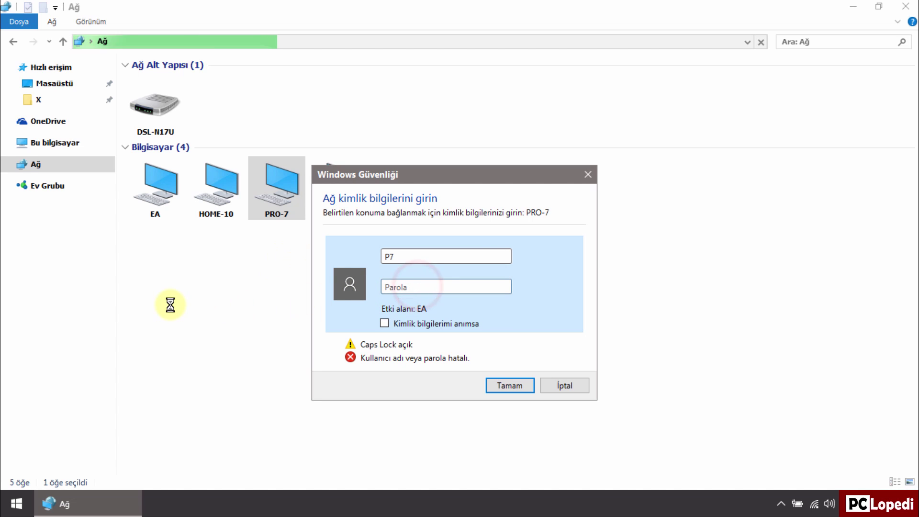
key(Caps_Lock)
text(1234)
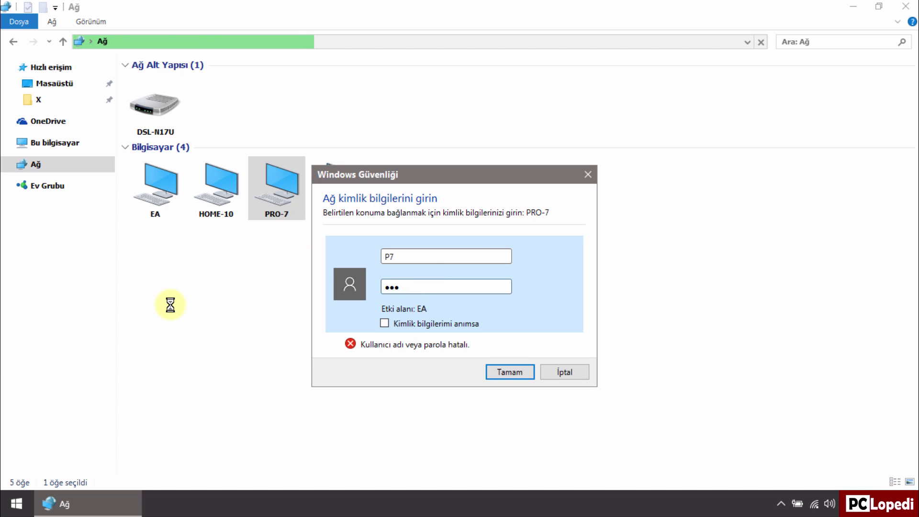
click(499, 370)
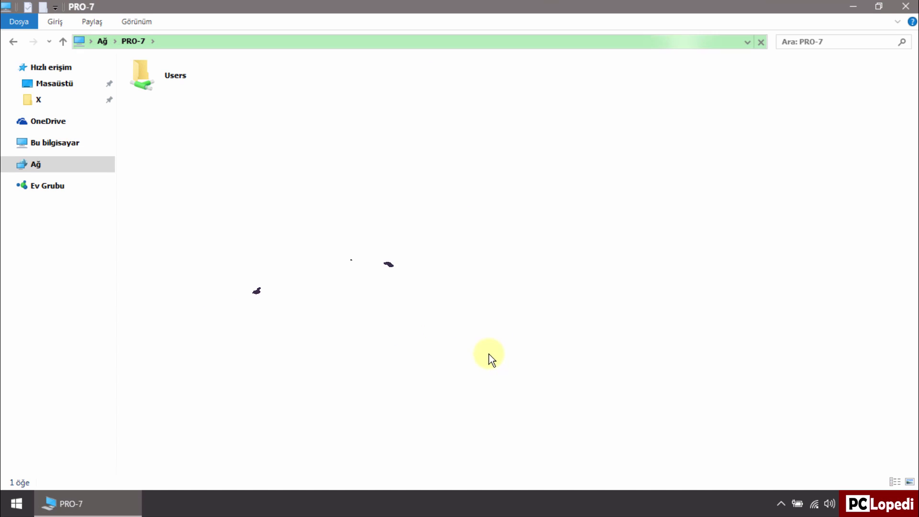
Step: Browse PRO-7's Users, Ortak and P7 folders, then return to the Ağ listing
double_click(161, 91)
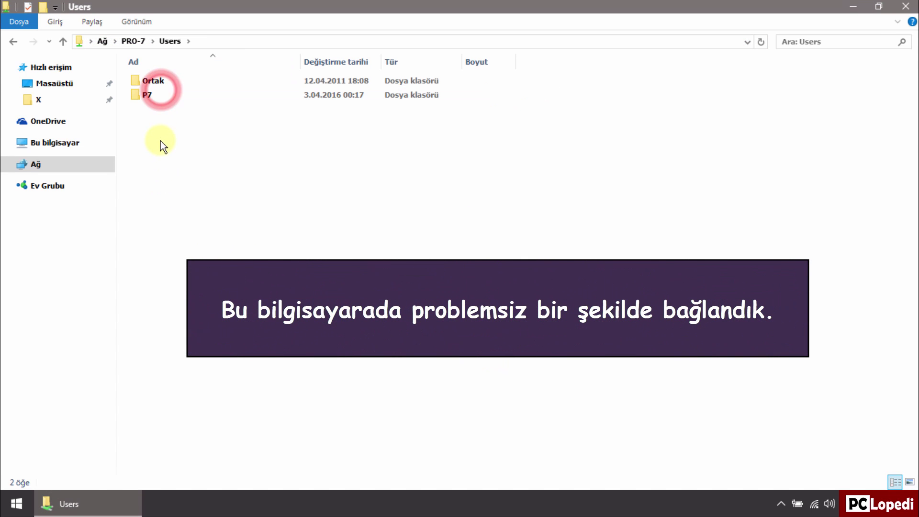
click(151, 83)
double_click(152, 82)
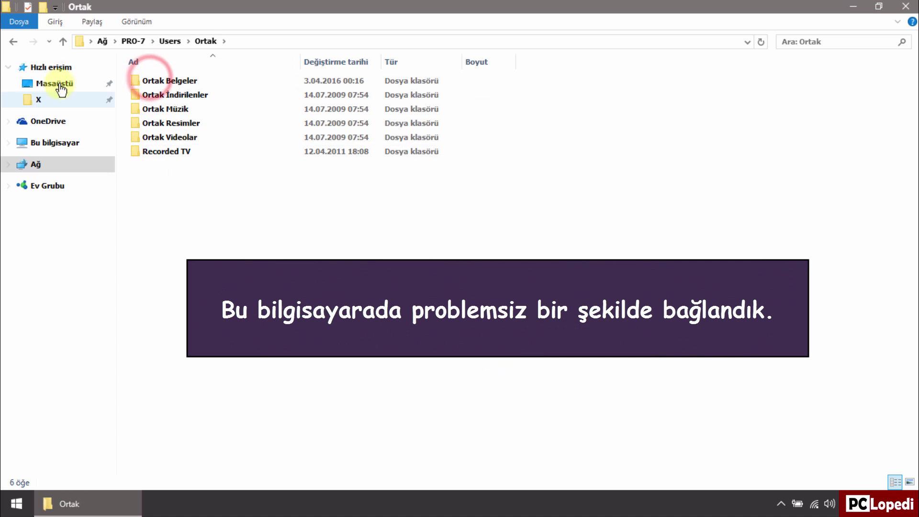
click(10, 41)
double_click(148, 96)
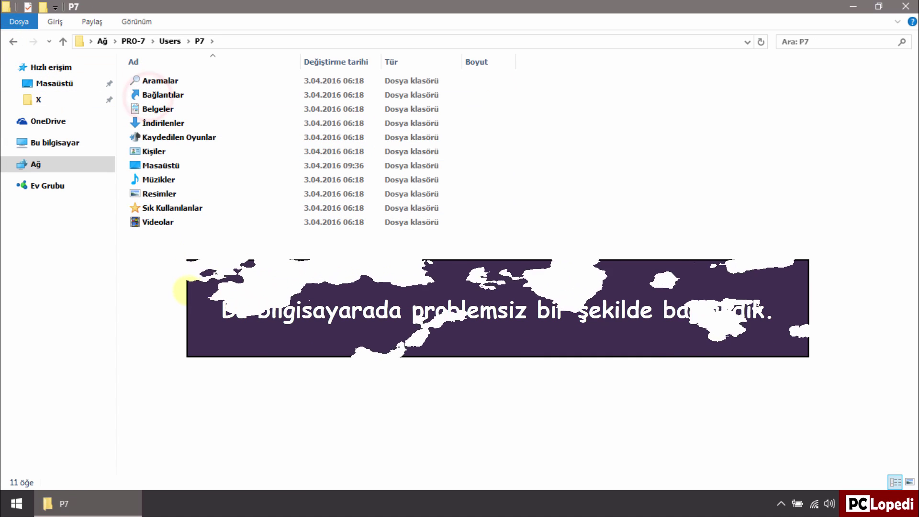
click(36, 164)
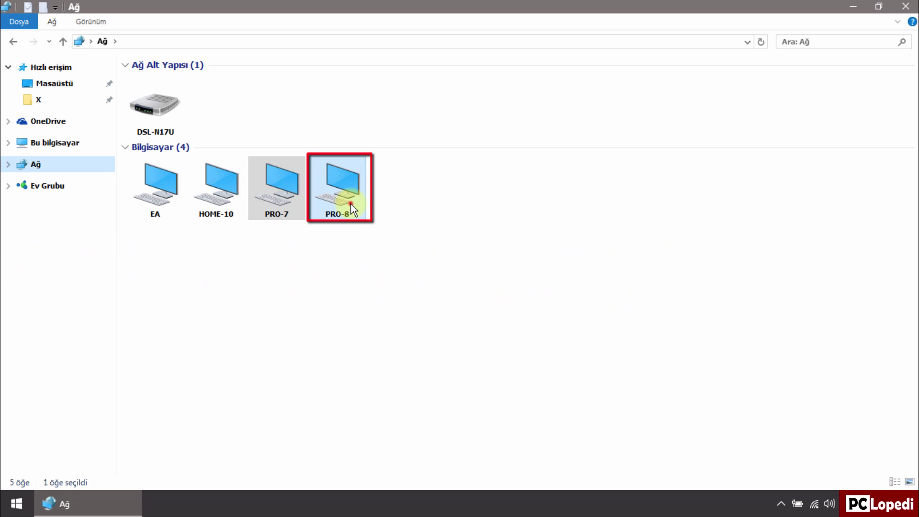
Step: Try signing in to PRO-8 with a plain user name and password, then cancel the failed attempt
double_click(351, 204)
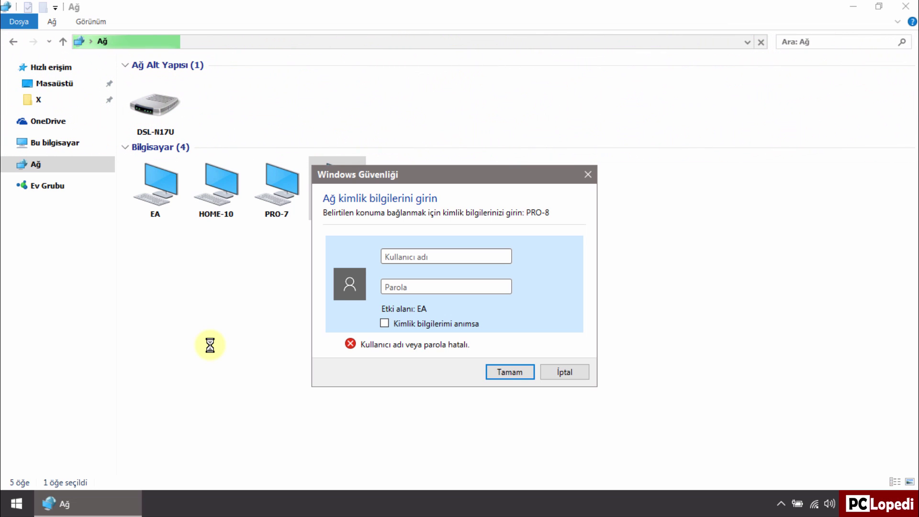
key(Caps_Lock)
text(P8)
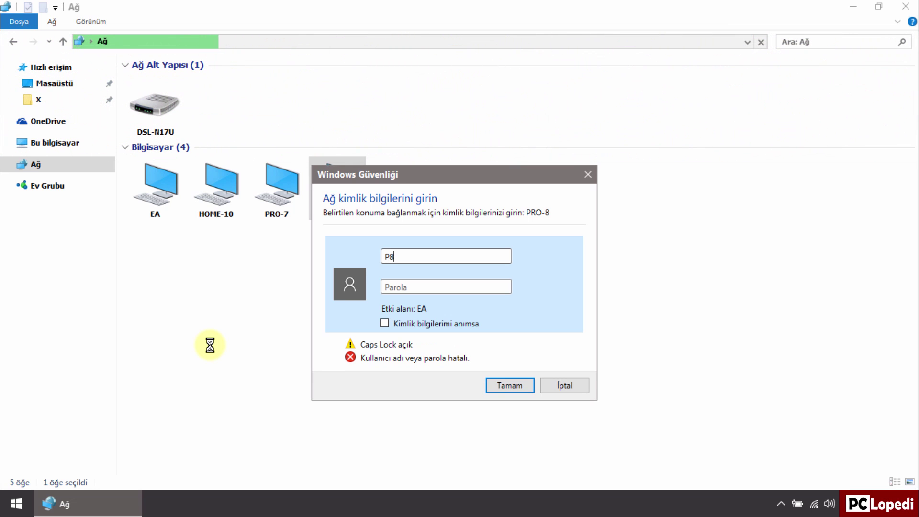
key(Caps_Lock)
key(Tab)
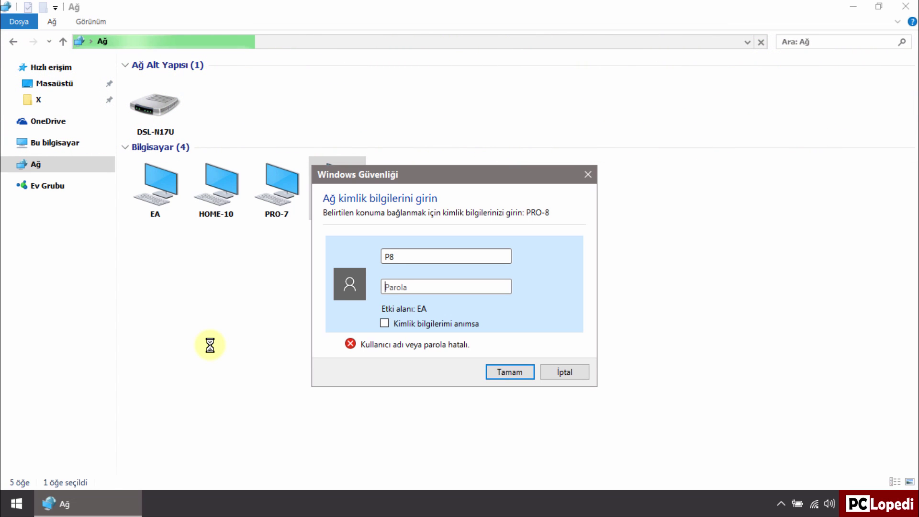
text(1234)
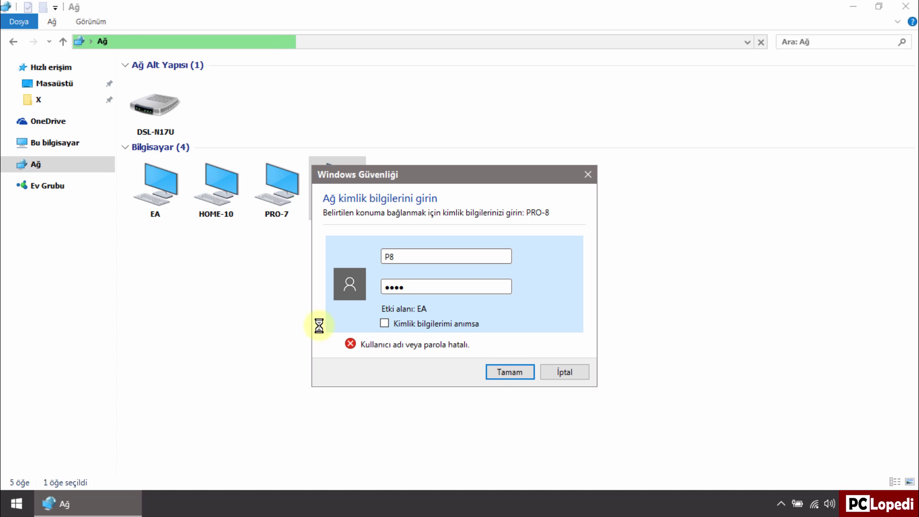
click(504, 372)
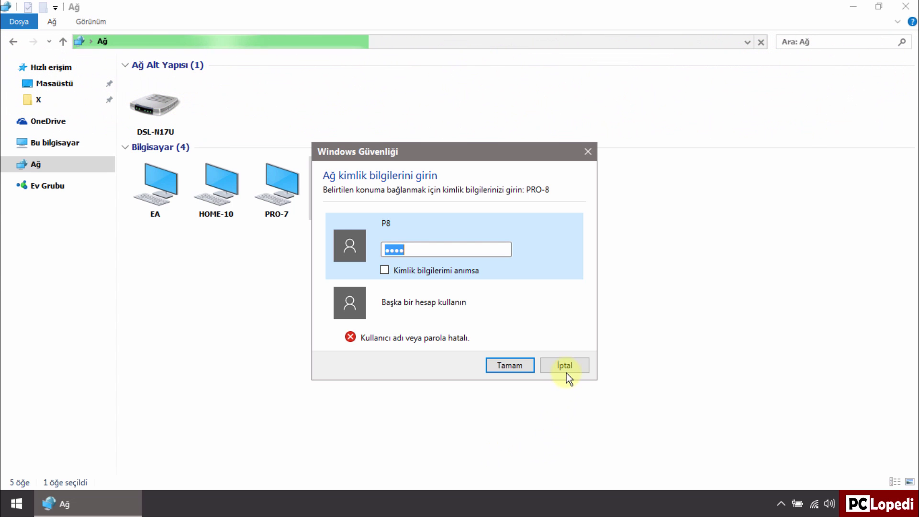
click(567, 371)
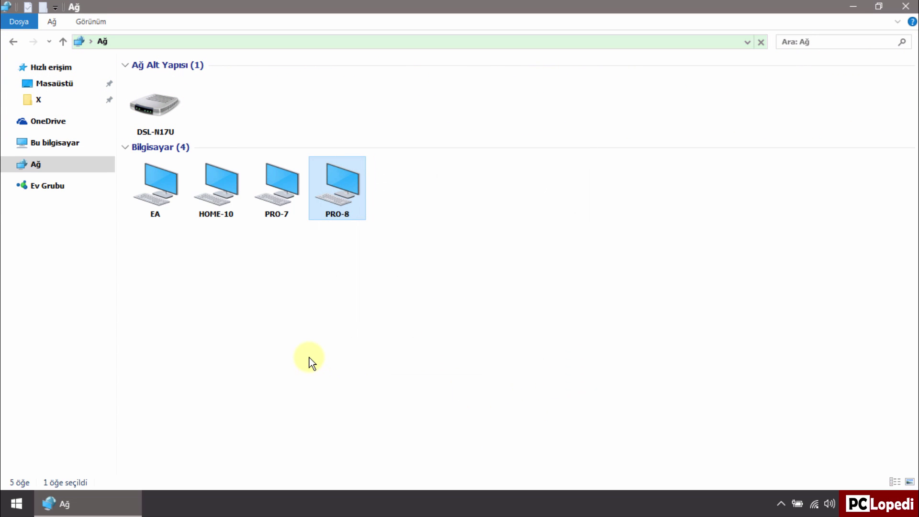
Step: Reopen PRO-8 and sign in with a Pro-8-qualified user name and the password
double_click(350, 216)
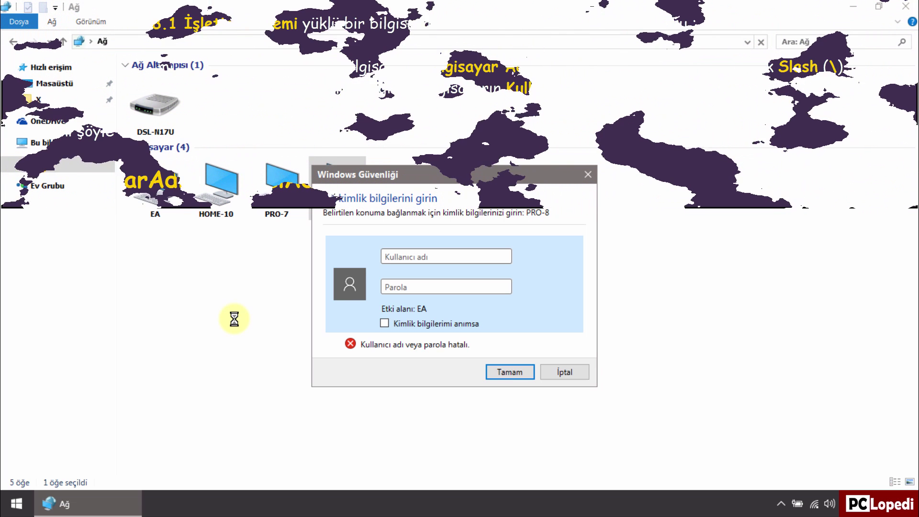
text(Pro)
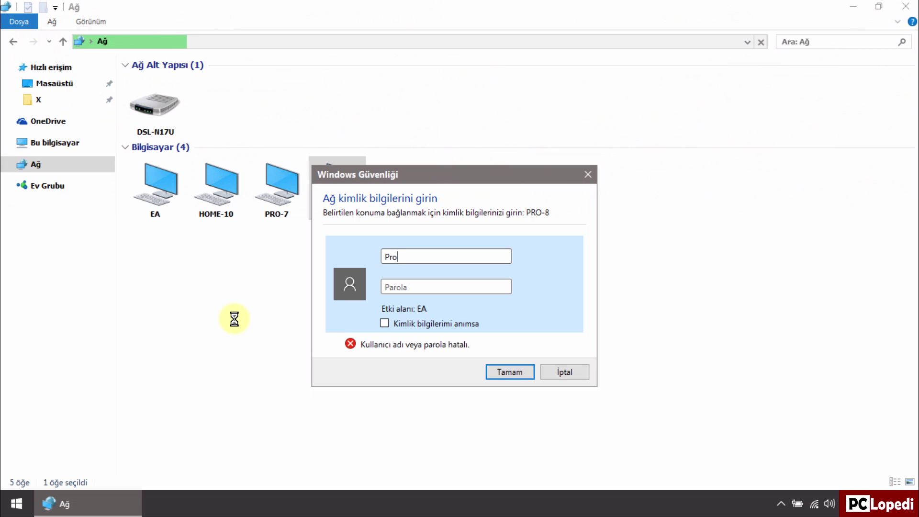
text(-8)
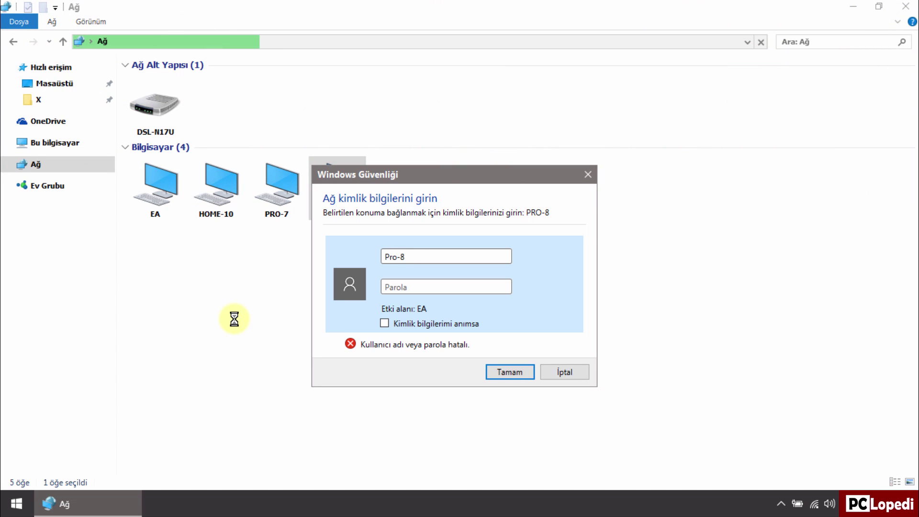
text(\)
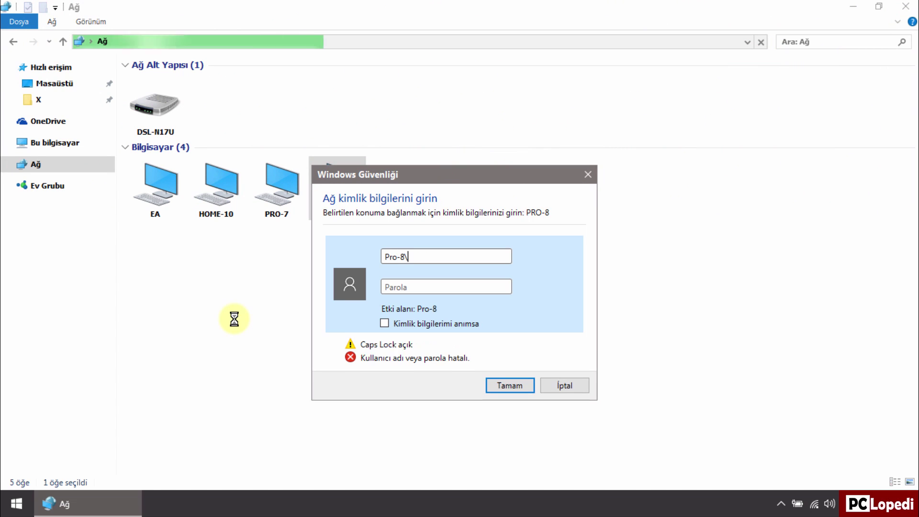
text(P8)
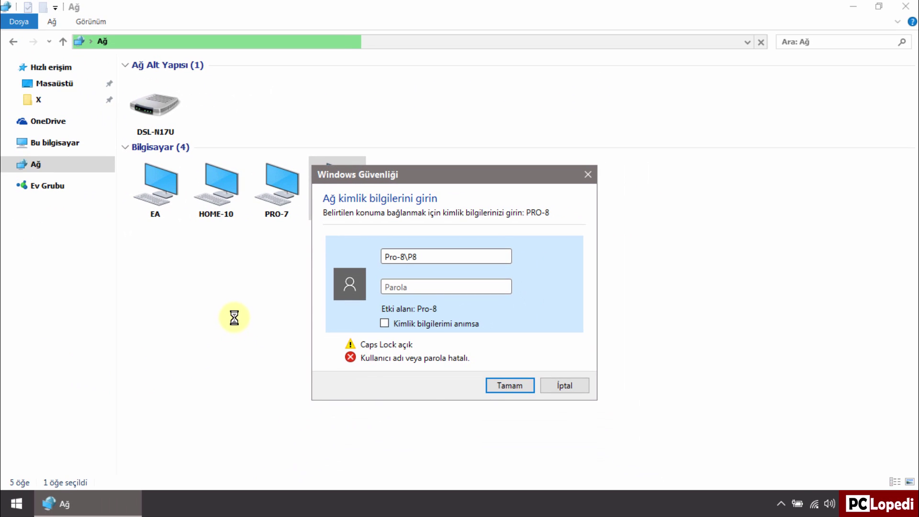
click(436, 286)
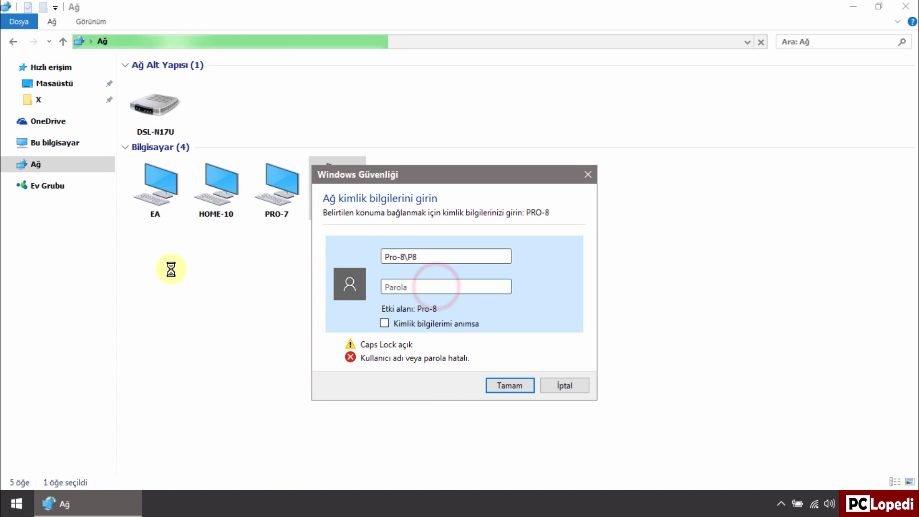
key(Caps_Lock)
text(pass)
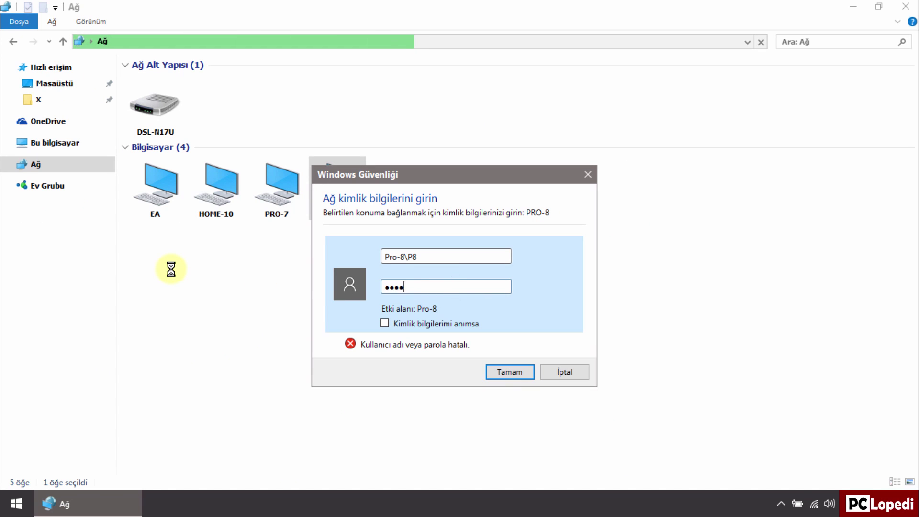
click(519, 375)
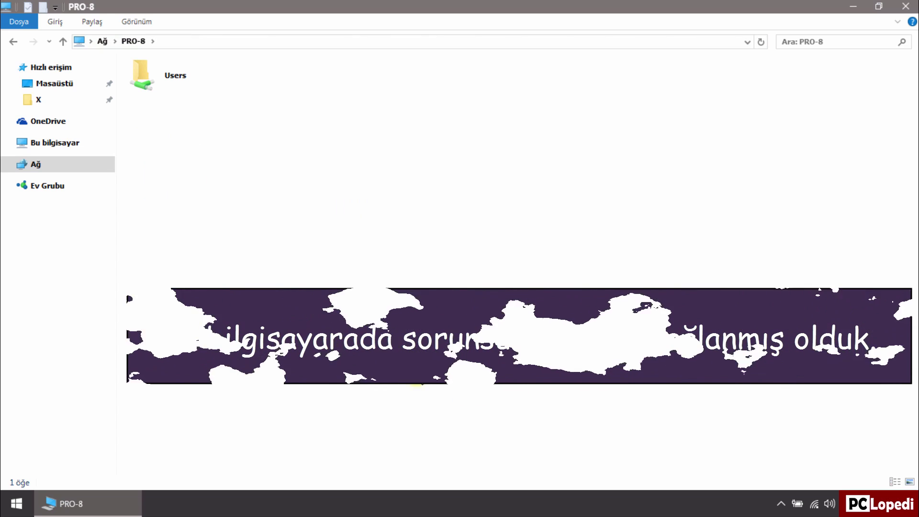
Step: Open PRO-8's Users share, view its Ortak and P8 folders, then close the window
double_click(168, 91)
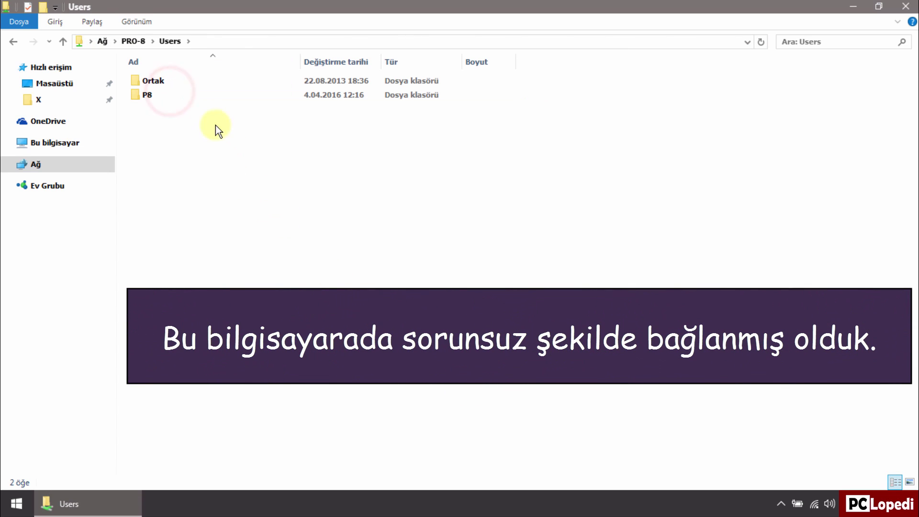
click(184, 85)
double_click(184, 84)
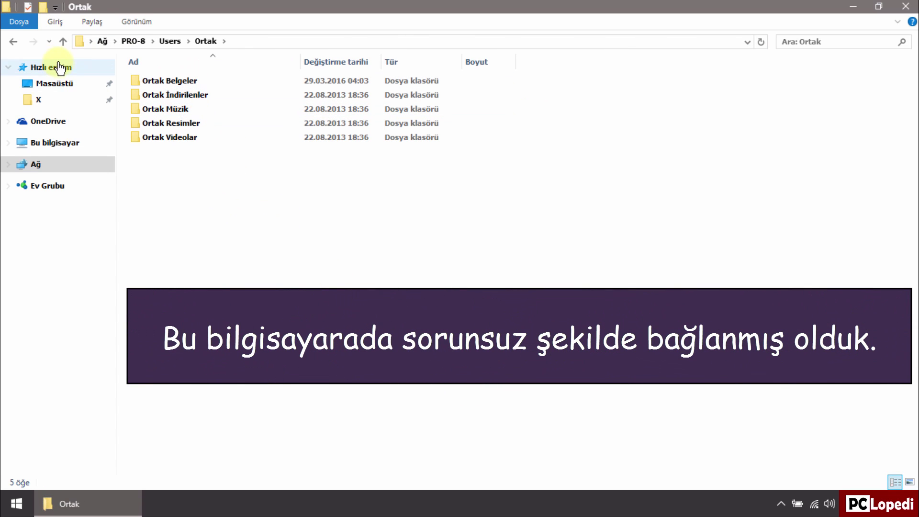
click(14, 44)
double_click(156, 100)
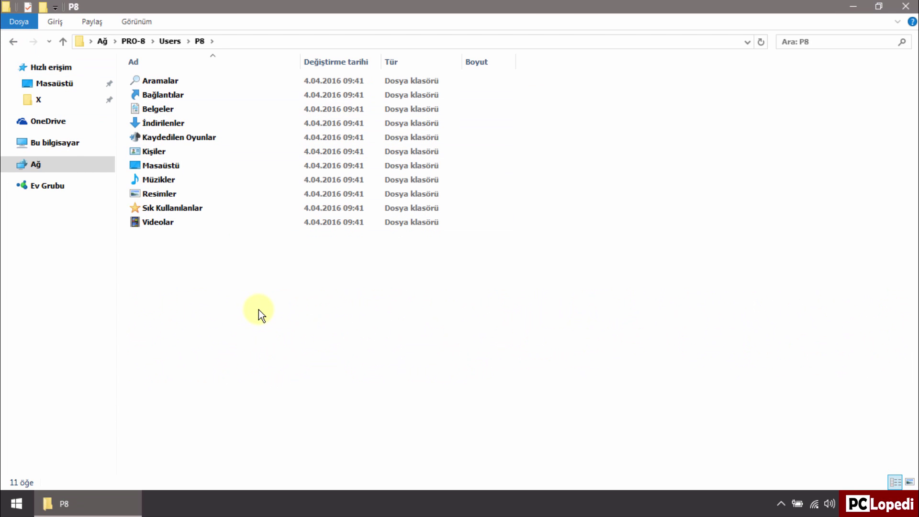
click(906, 6)
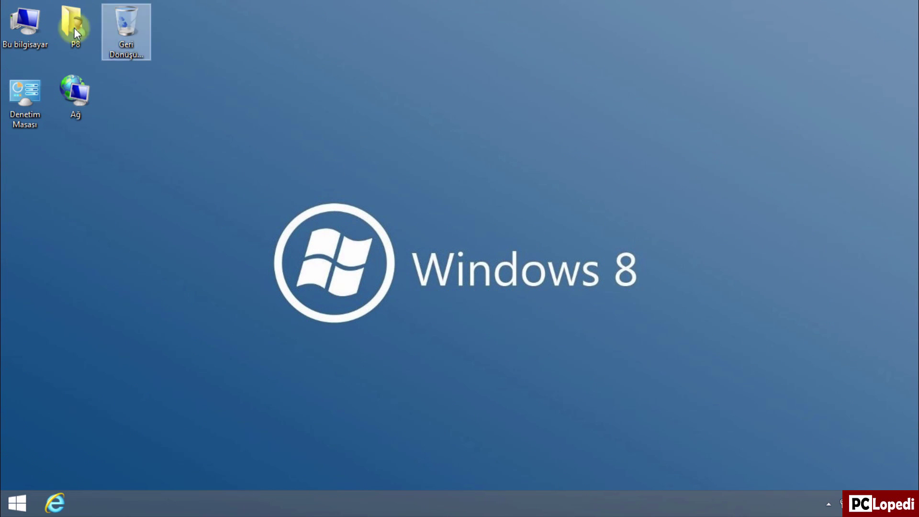
Step: From Bu bilgisayar, switch to Ağ to list EA, HOME-10, PRO-7 and PRO-8
double_click(21, 38)
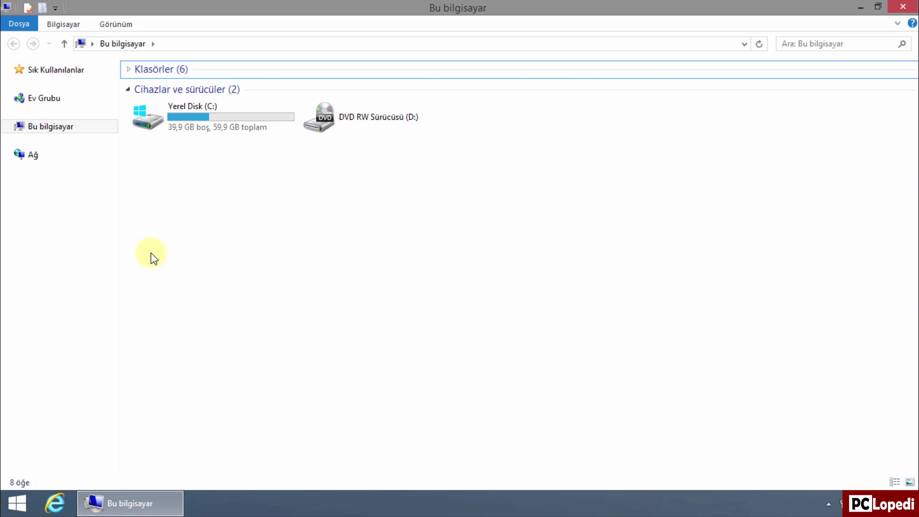
click(27, 154)
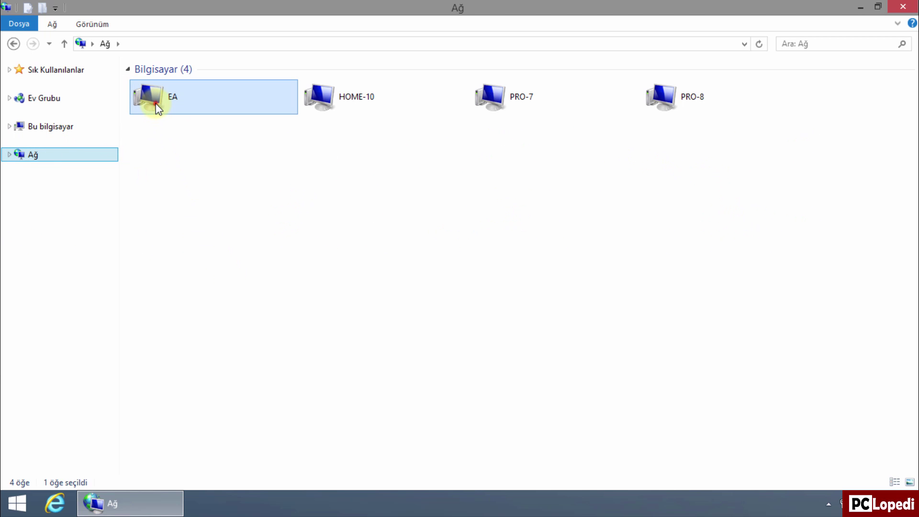
Step: Open EA and enter its account password in Windows Güvenliği to reach its Users share
double_click(156, 102)
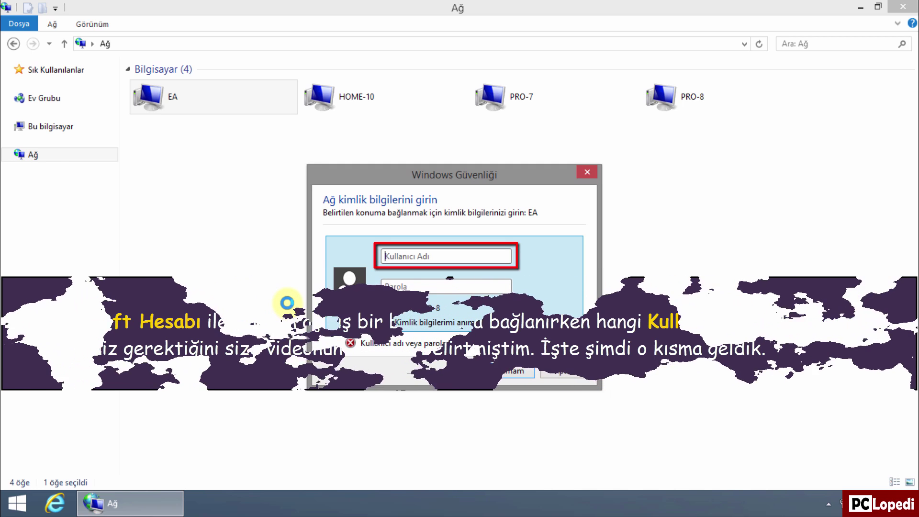
click(406, 286)
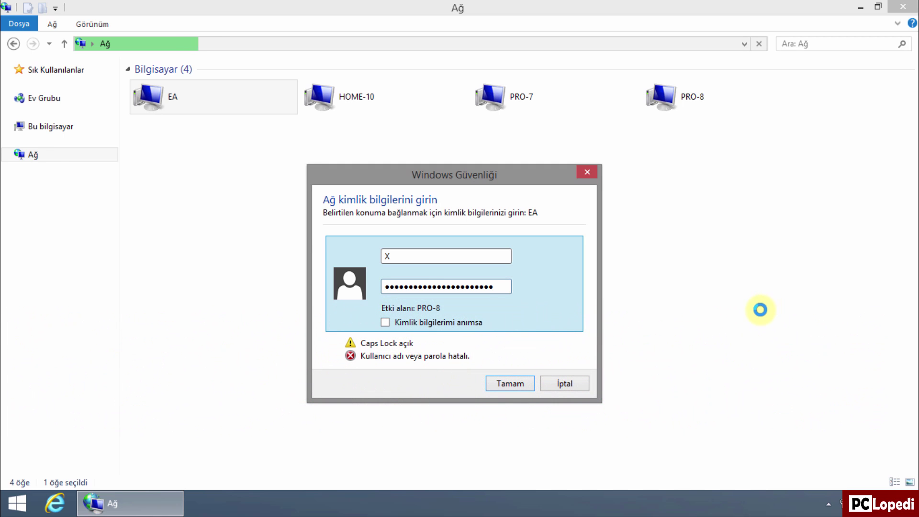
click(521, 390)
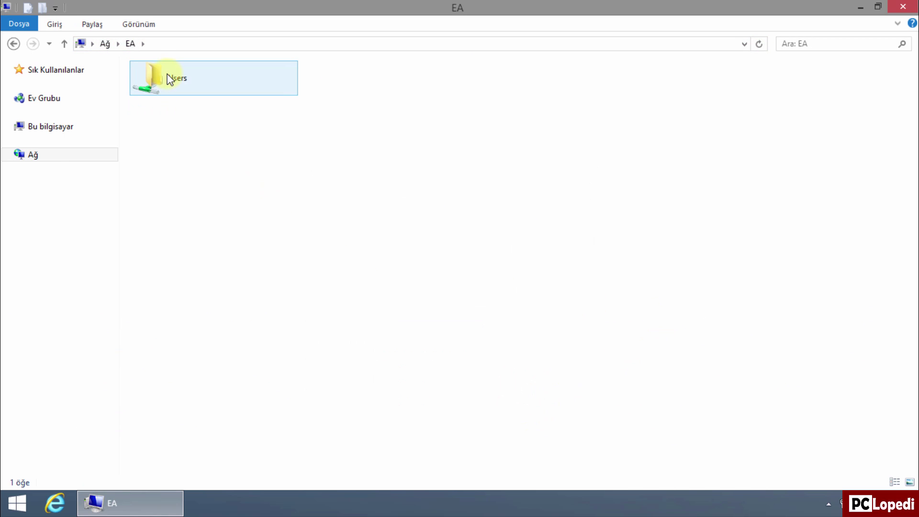
Step: Browse EA's Users share, a user folder and Ortak, then return to the Ağ computer list
double_click(170, 78)
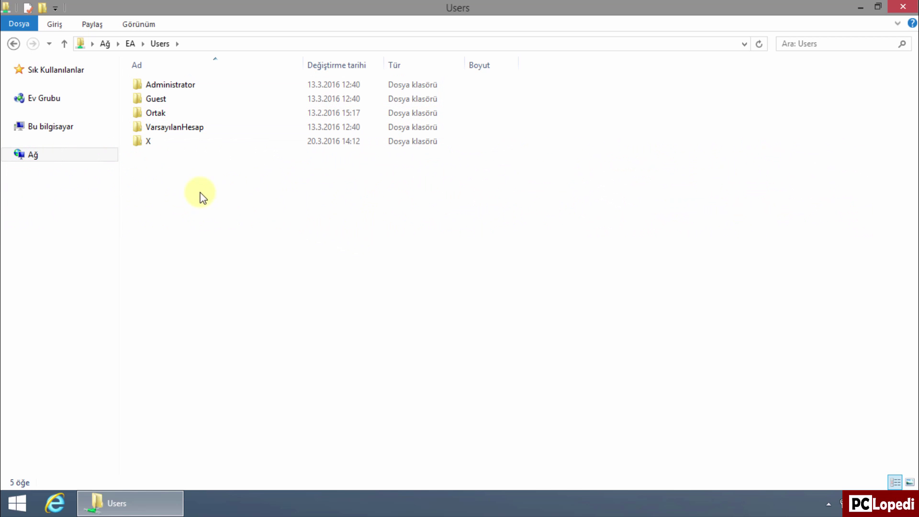
double_click(149, 143)
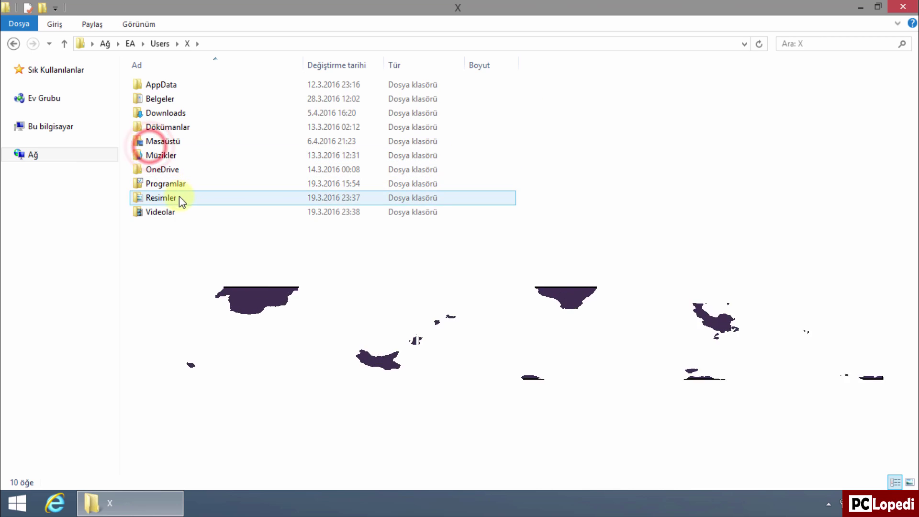
click(14, 43)
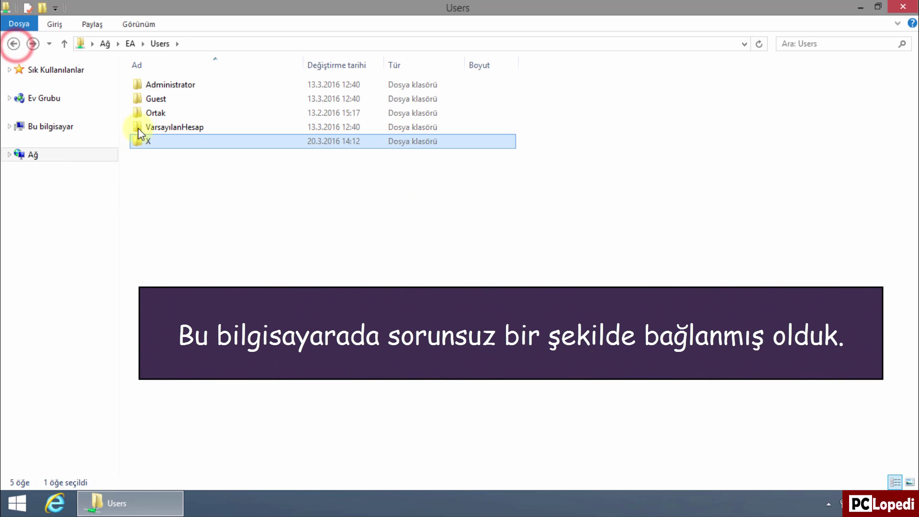
double_click(149, 113)
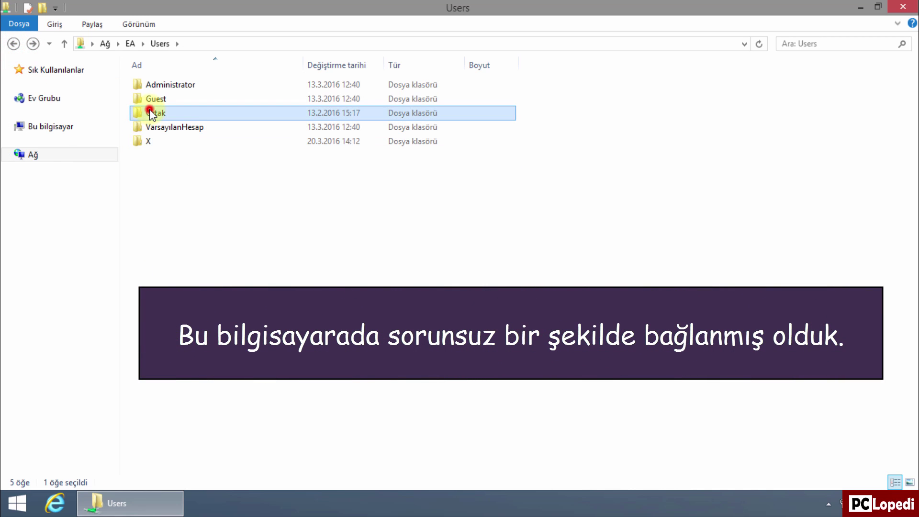
click(13, 43)
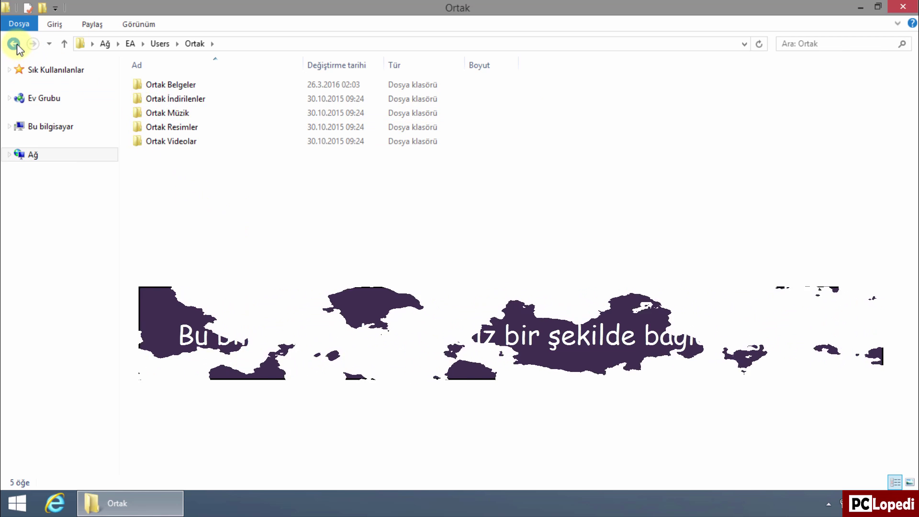
click(14, 43)
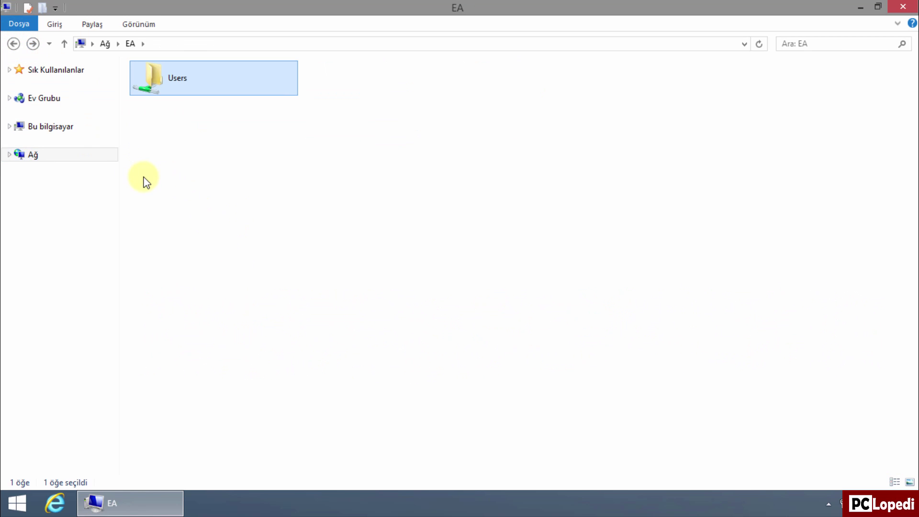
click(50, 154)
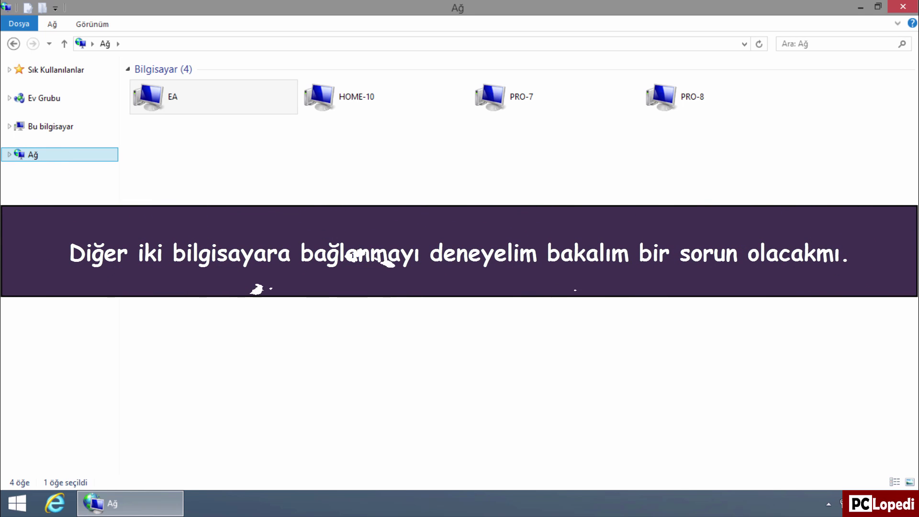
Step: Open HOME-10 and sign in with its account user name and password
click(350, 99)
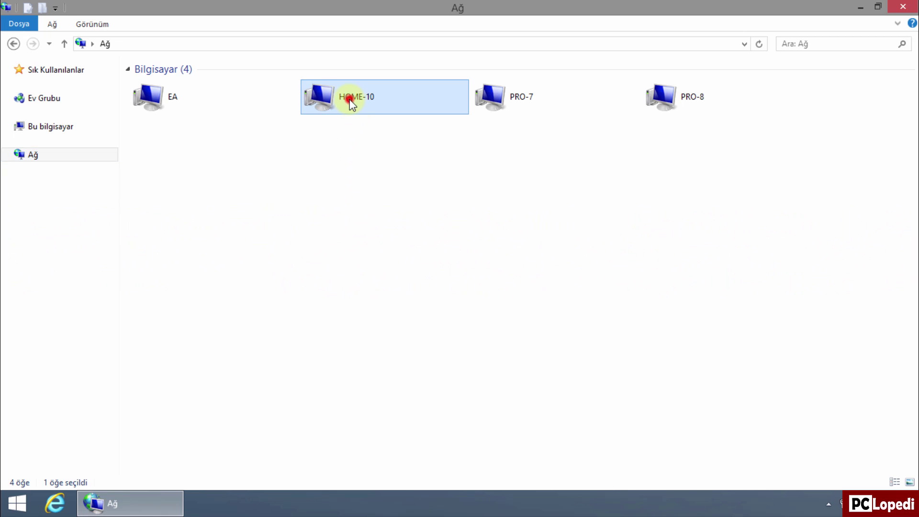
double_click(350, 99)
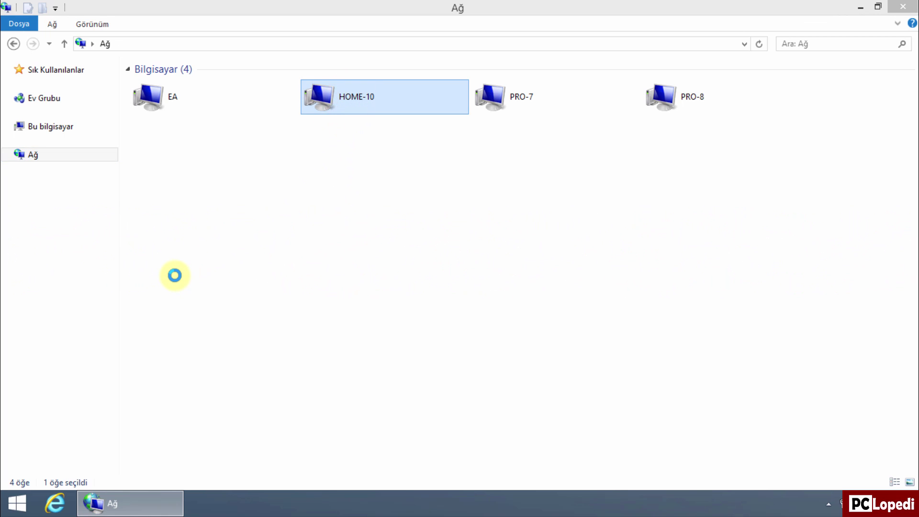
key(Caps_Lock)
text(H10)
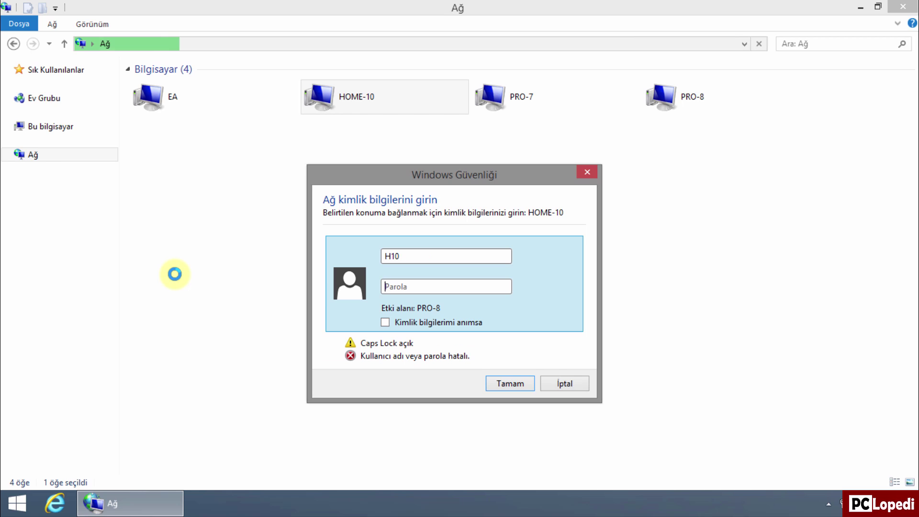
key(Caps_Lock)
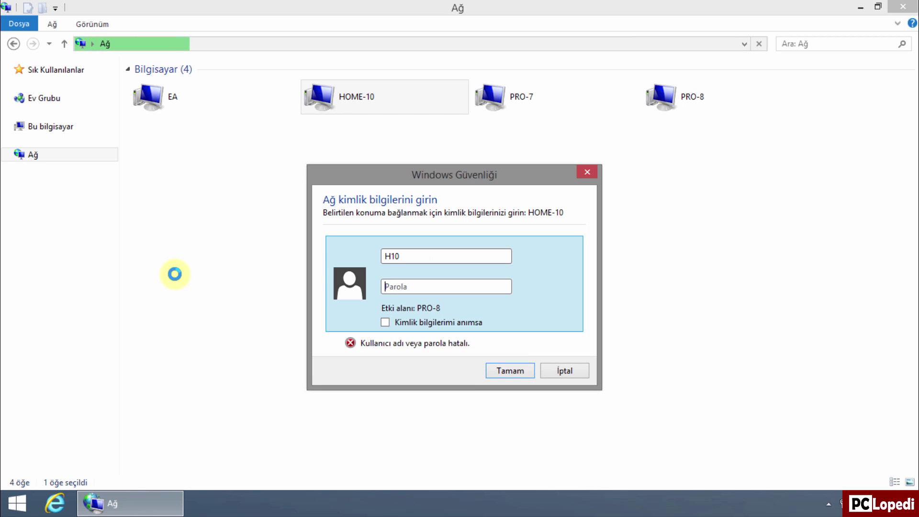
text(••••)
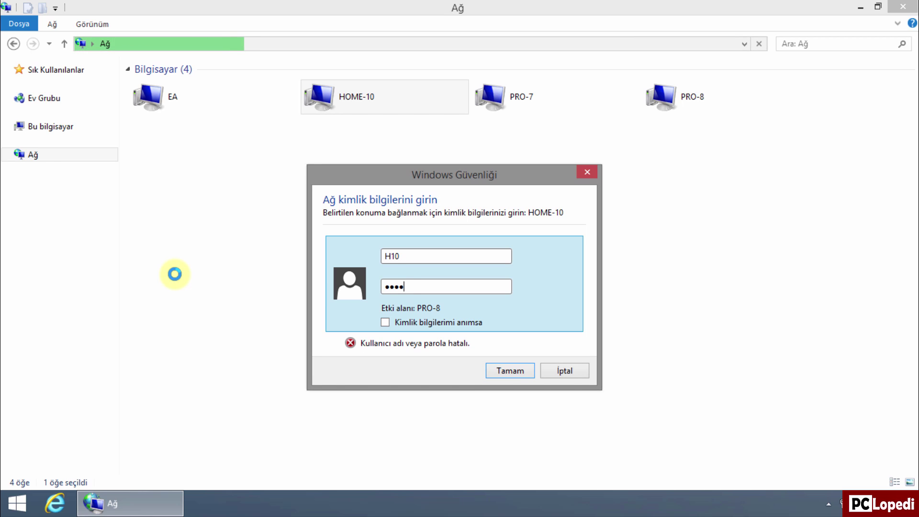
text(••)
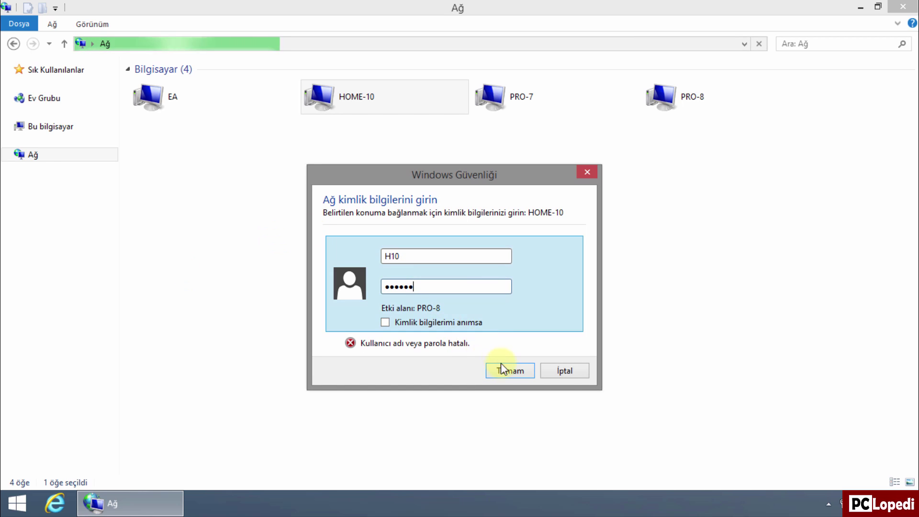
click(504, 371)
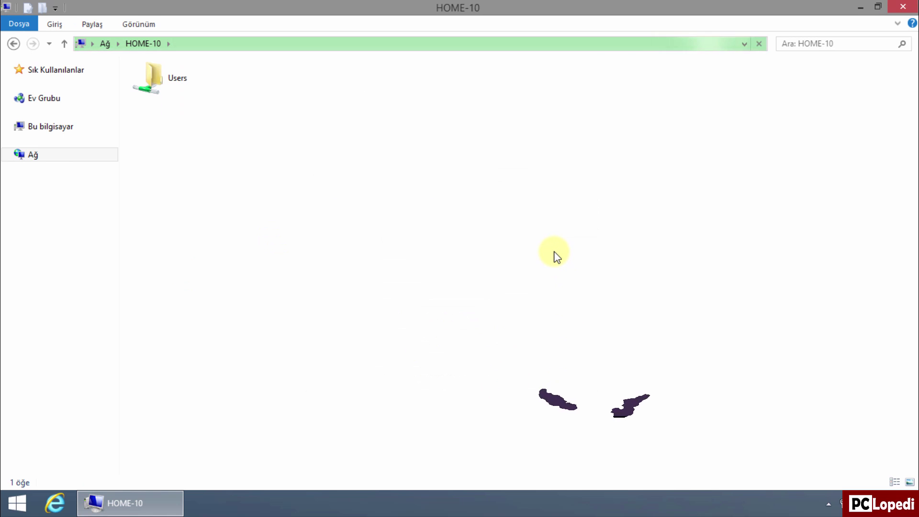
Step: Browse HOME-10's Users share, including a user's folder and the Ortak folder
double_click(171, 89)
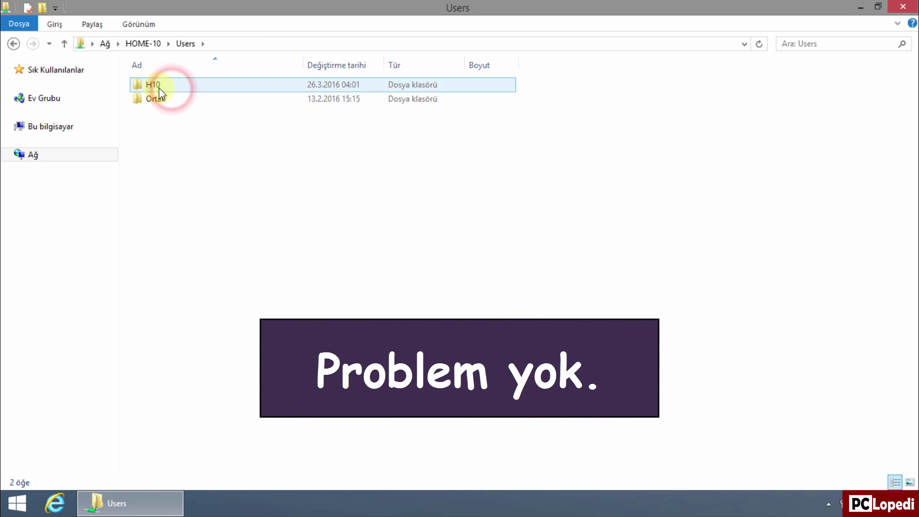
double_click(146, 86)
click(15, 45)
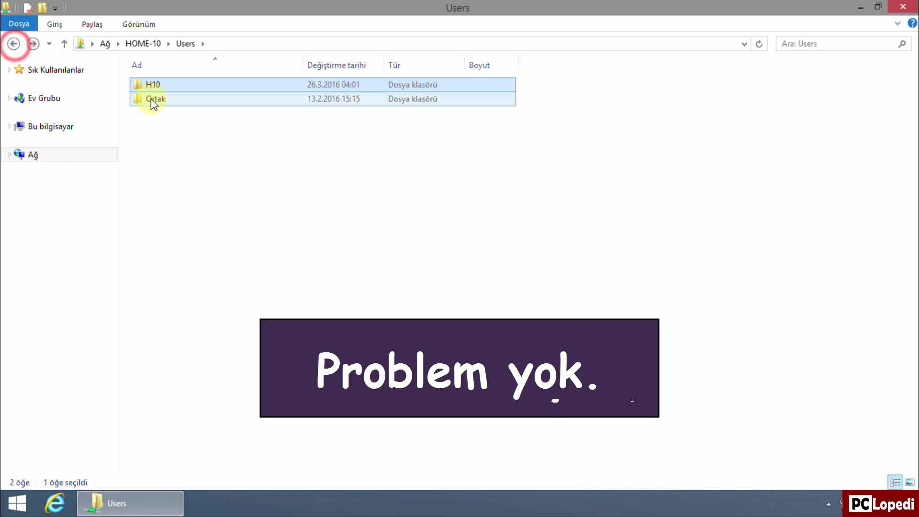
double_click(150, 99)
Step: Back at the Ağ list, open PRO-7 and sign in with its user name and password
click(37, 154)
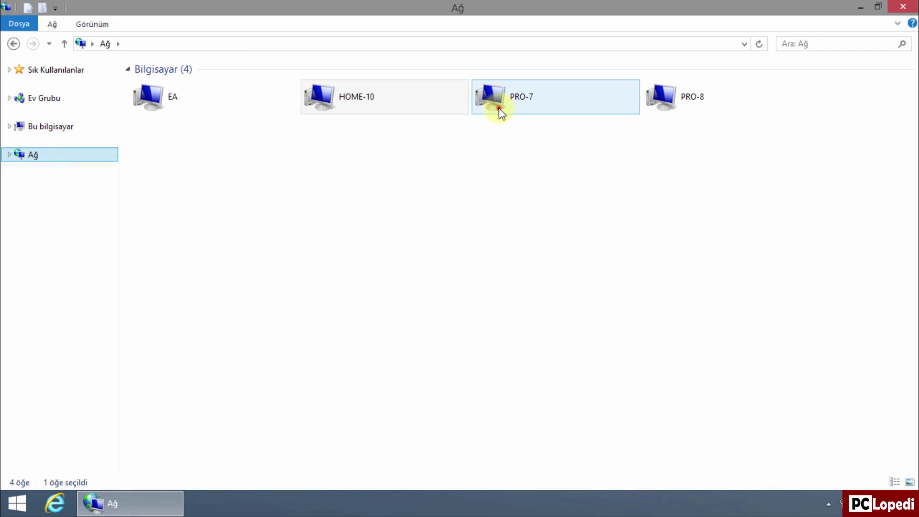
double_click(498, 108)
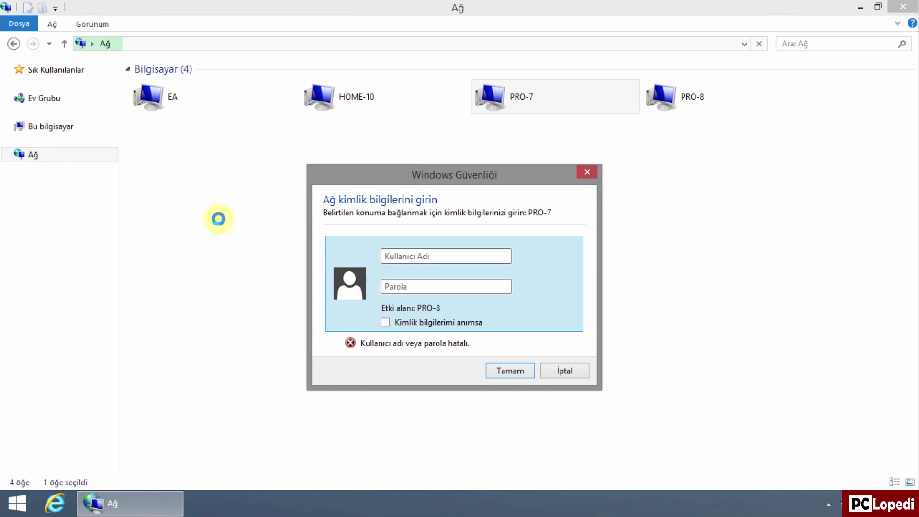
key(Caps_Lock)
text(P)
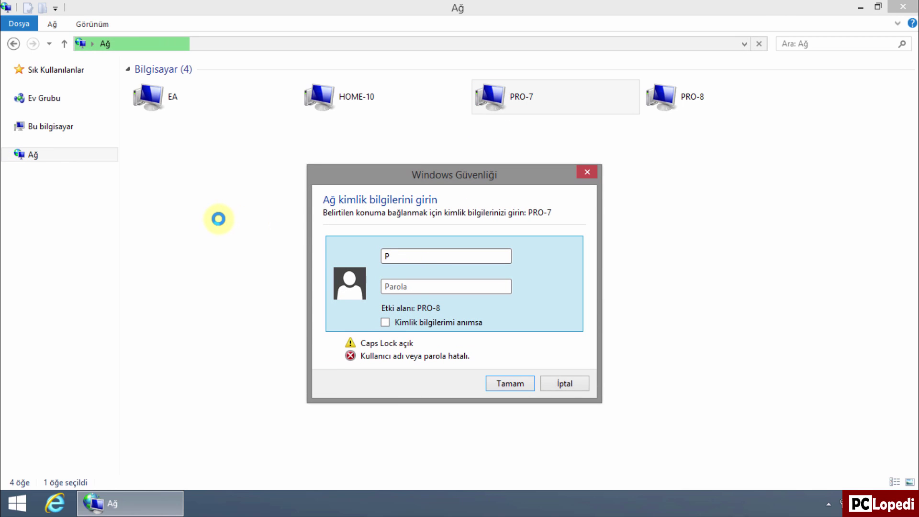
text(7)
key(Tab)
key(Caps_Lock)
text(••)
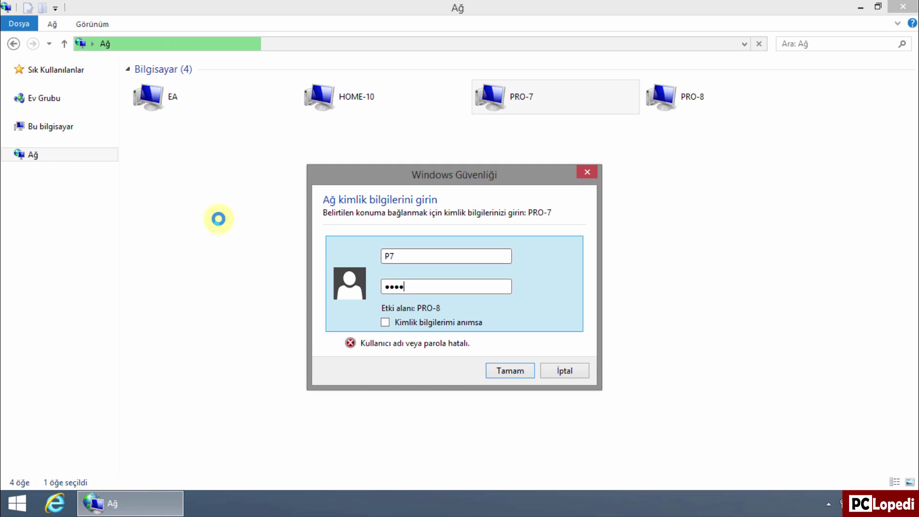
click(498, 367)
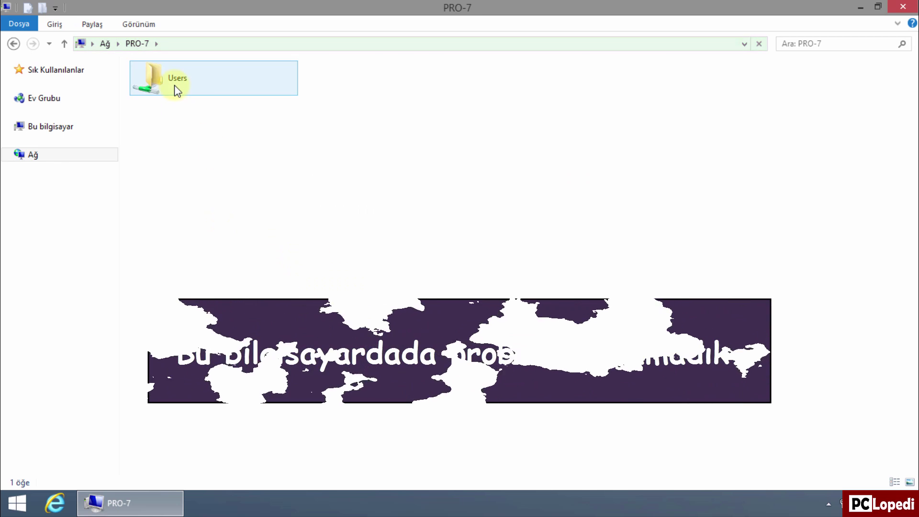
Step: Browse PRO-7's Users share, its Ortak and user folders, then return to the Ağ list
double_click(174, 88)
double_click(160, 85)
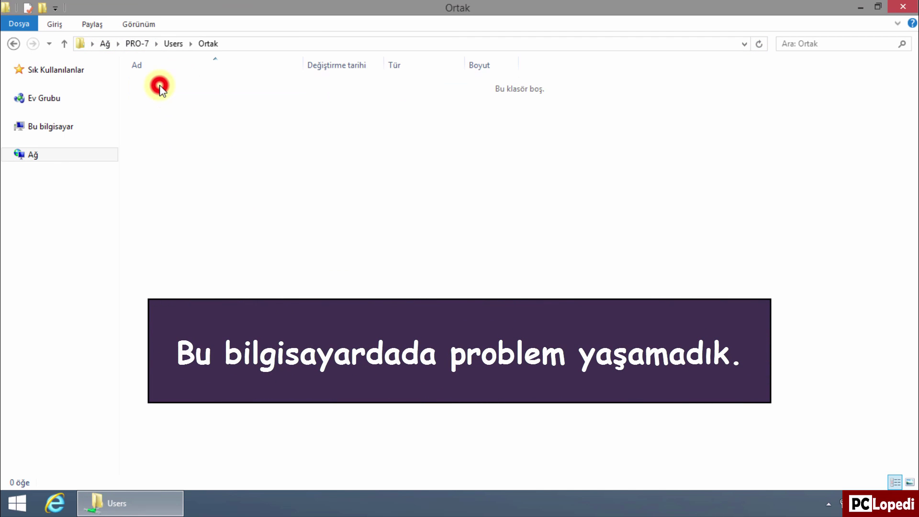
click(15, 43)
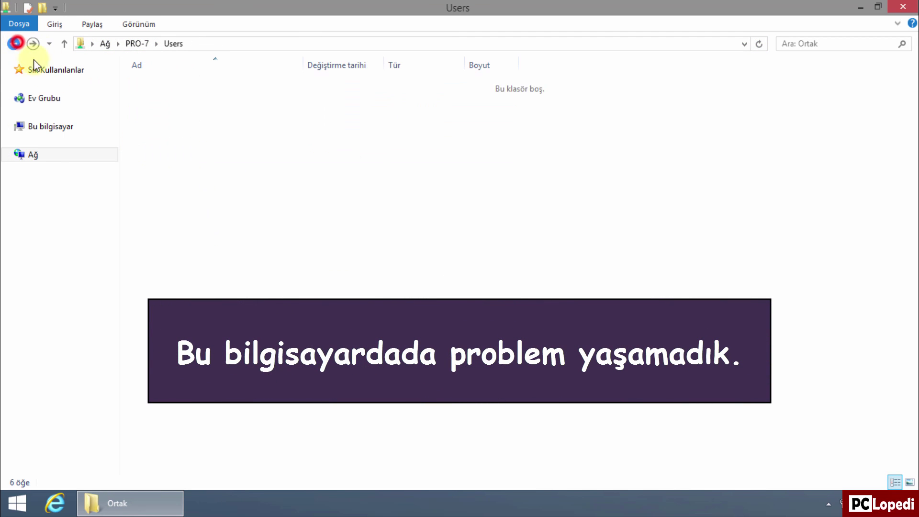
double_click(156, 99)
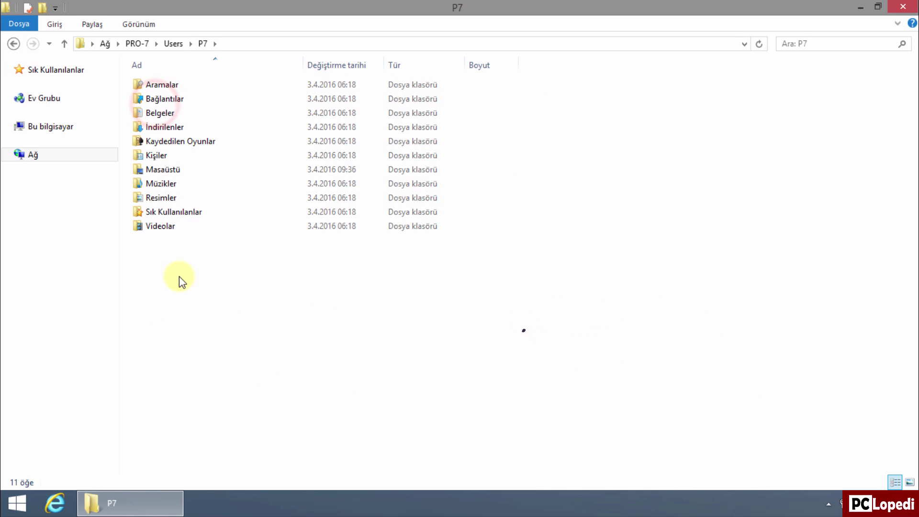
click(53, 159)
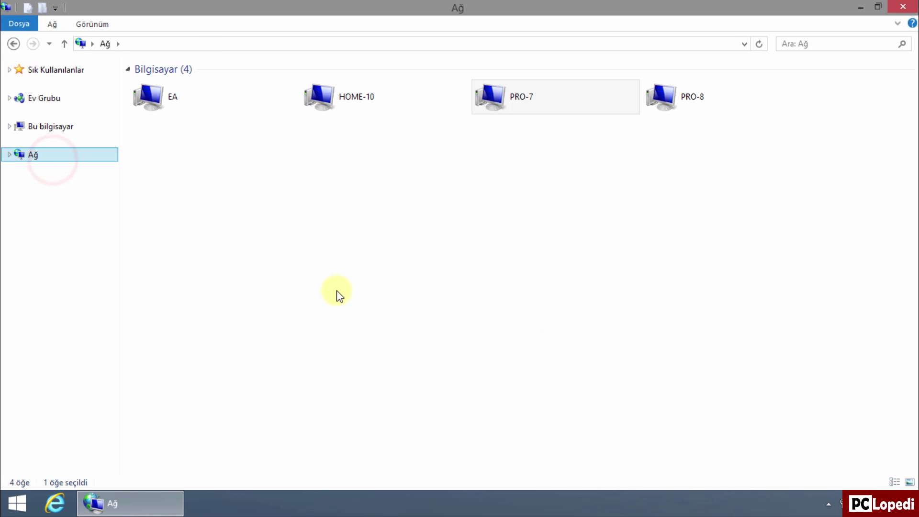
Step: Close the Ağ network window to reveal the desktop
click(894, 9)
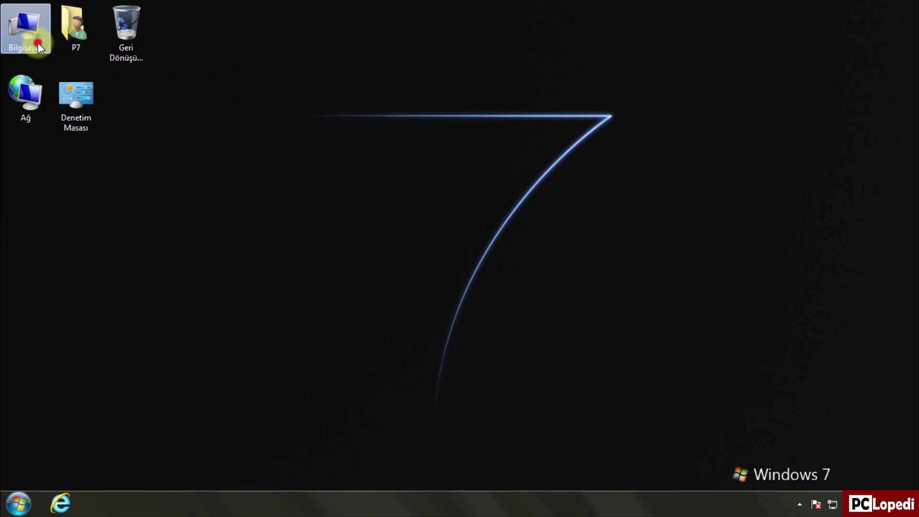
Step: From Computer's Network list, open EA and sign in with its user name and password
double_click(38, 42)
click(51, 190)
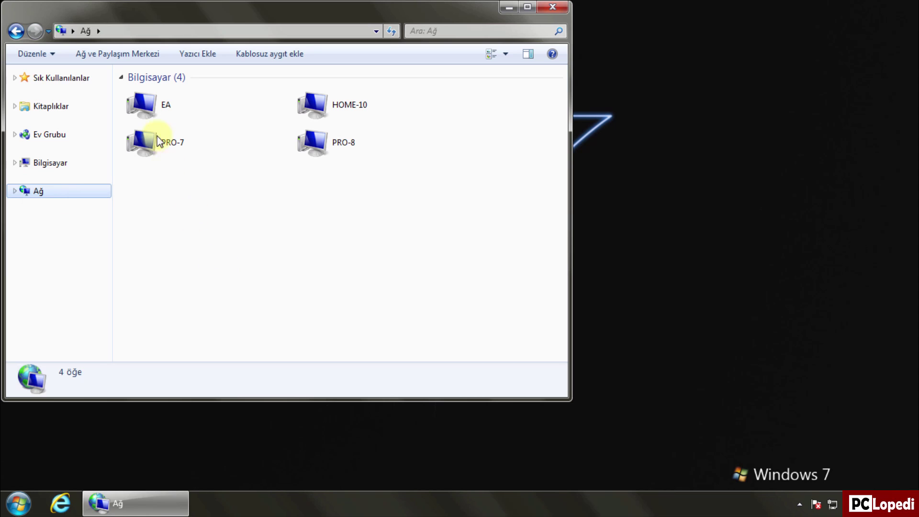
double_click(153, 117)
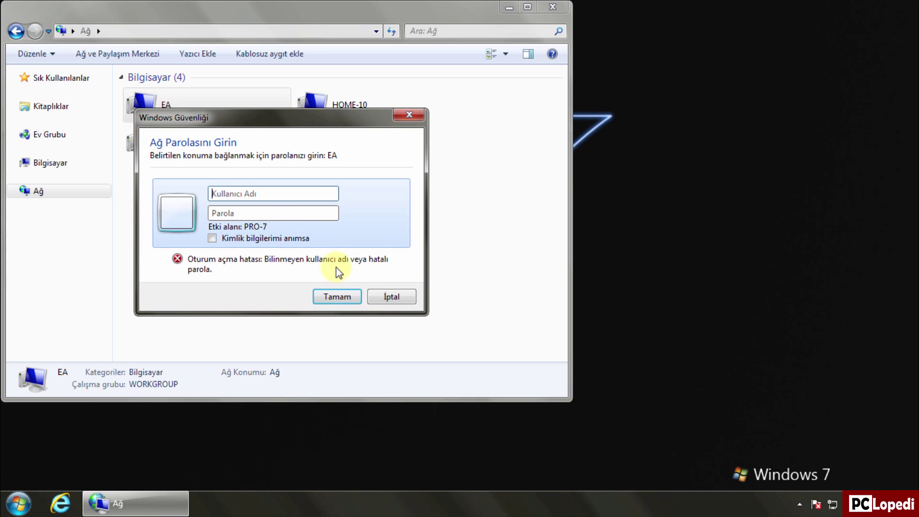
key(Caps_Lock)
text(X)
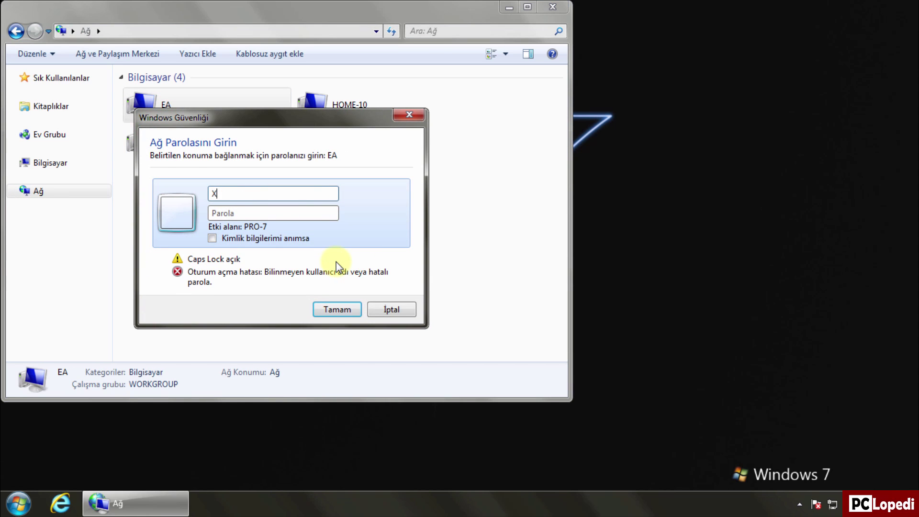
click(287, 214)
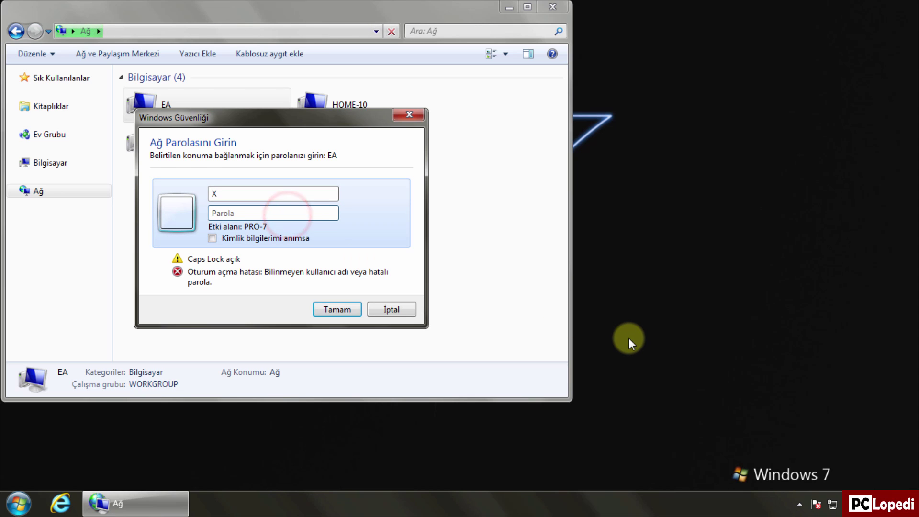
text(**********************)
click(352, 309)
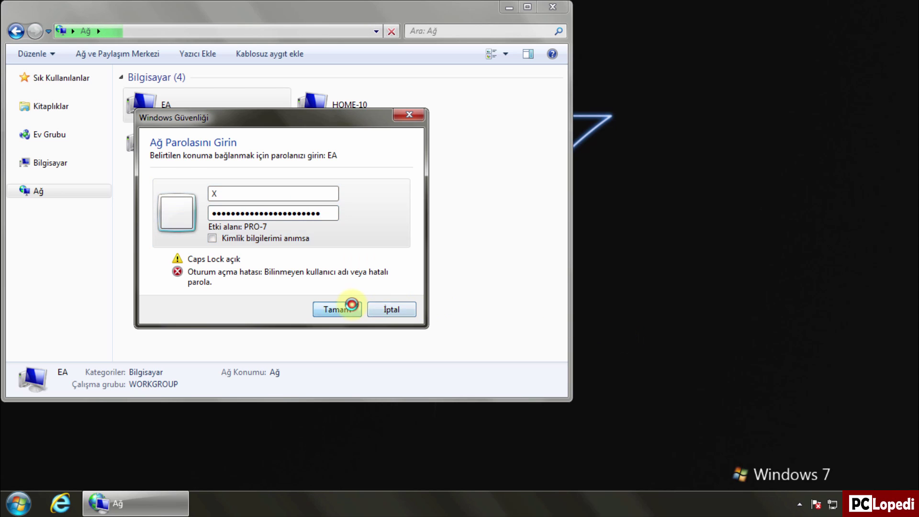
Step: Open EA's Users share and a user's folder, then return to the Network list
double_click(149, 97)
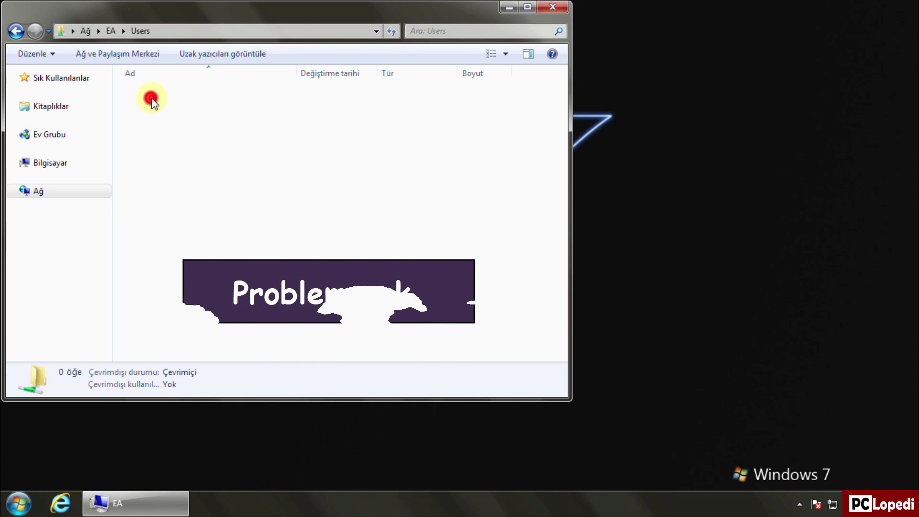
double_click(161, 153)
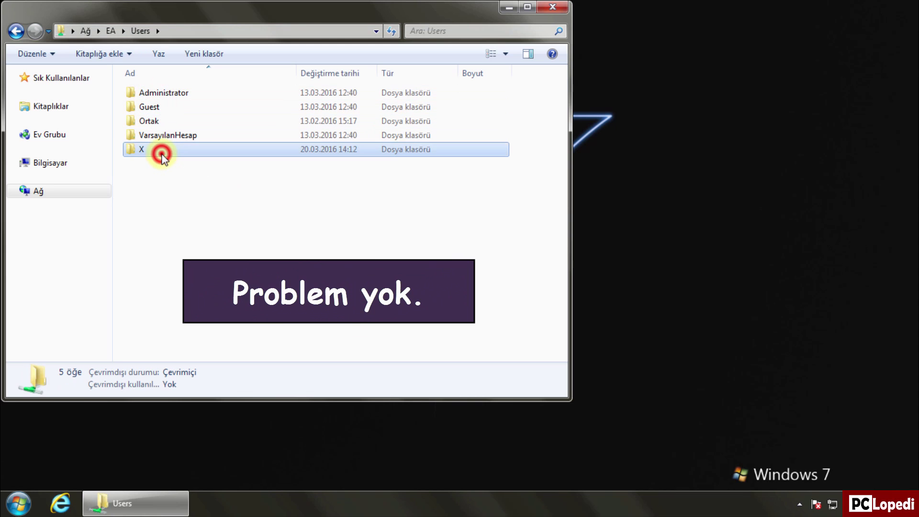
click(36, 190)
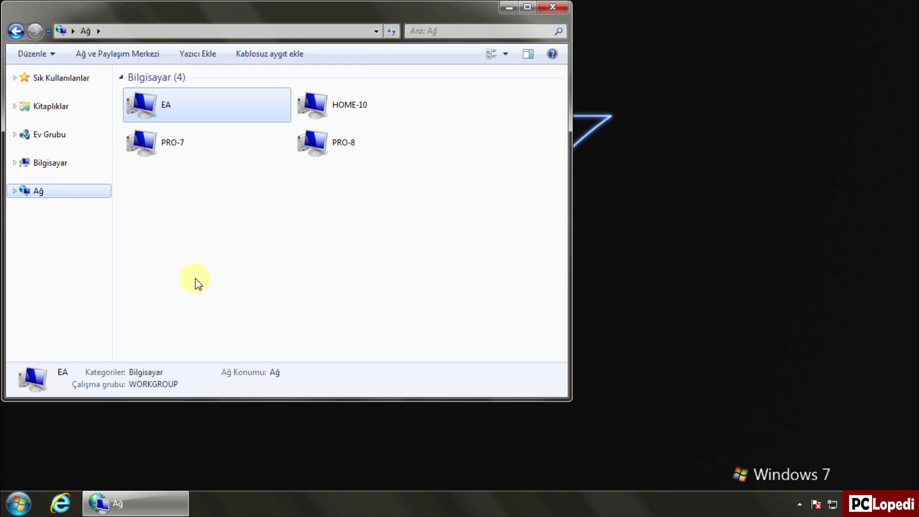
Step: Open HOME-10 and sign in with its account user name and password
double_click(317, 108)
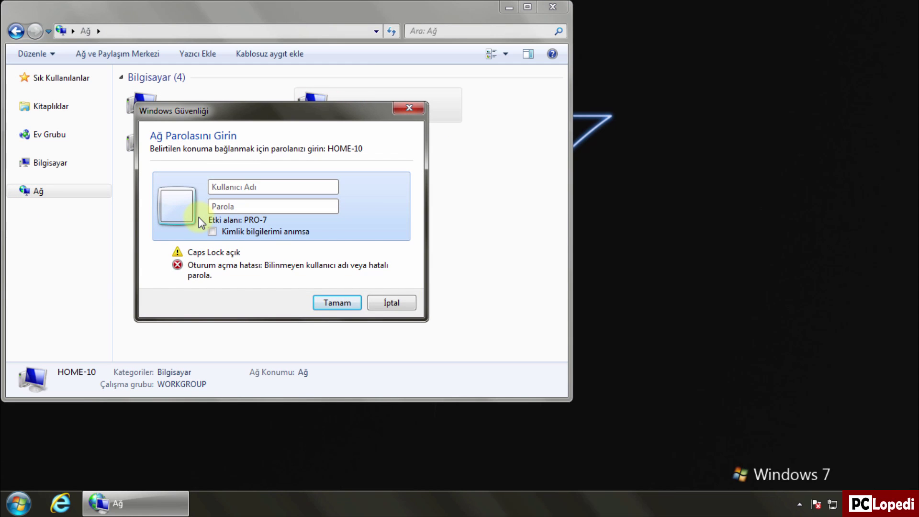
text(H10)
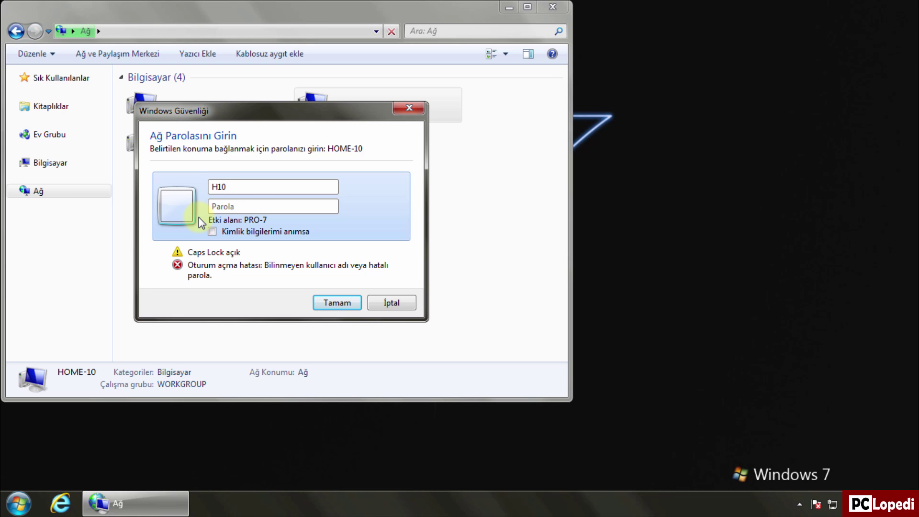
click(252, 205)
key(Caps_Lock)
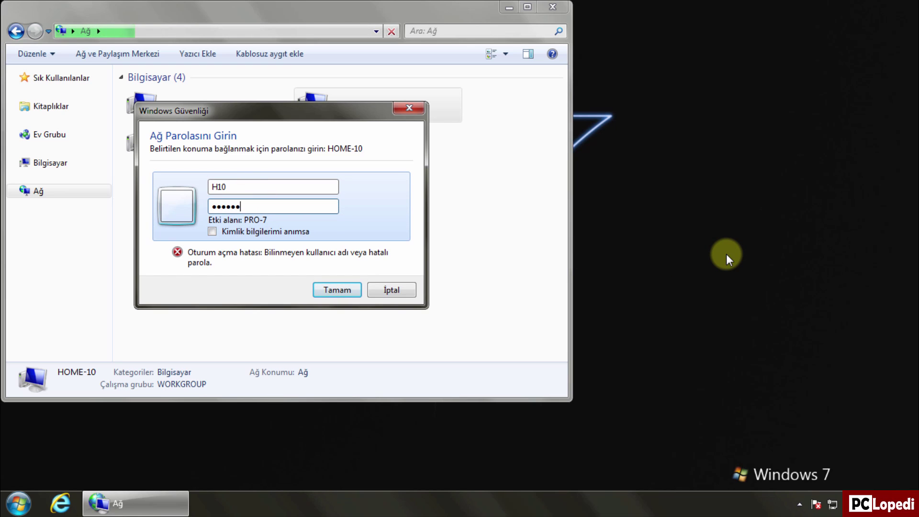
click(360, 289)
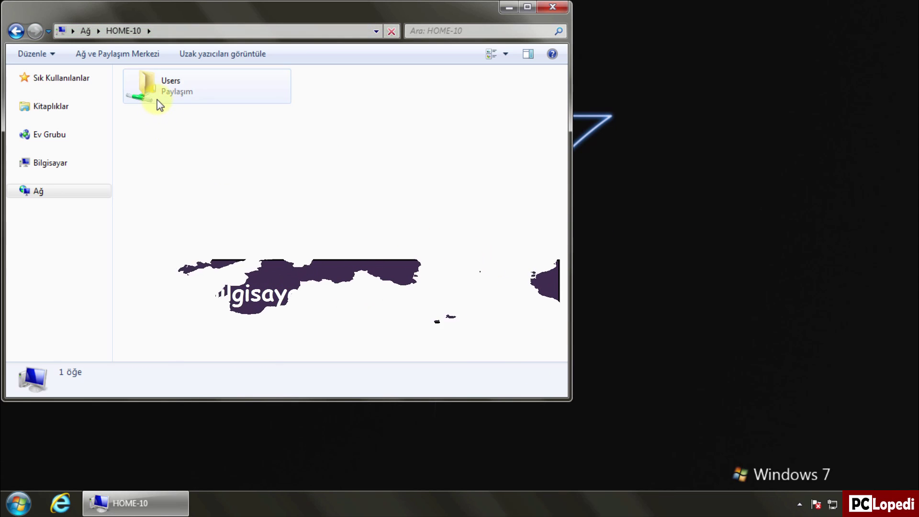
Step: Browse HOME-10's Users share, a user folder and Ortak, then return to Network
double_click(156, 96)
double_click(160, 96)
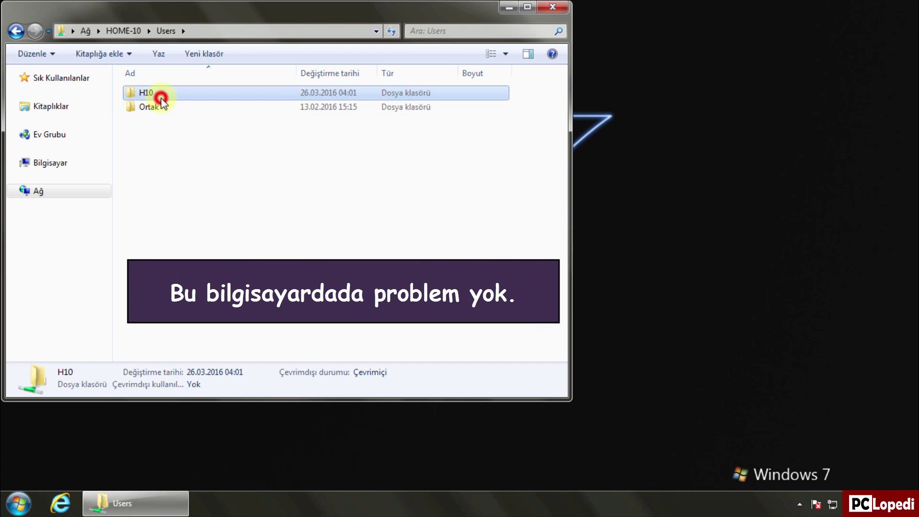
key(BackSpace)
double_click(143, 107)
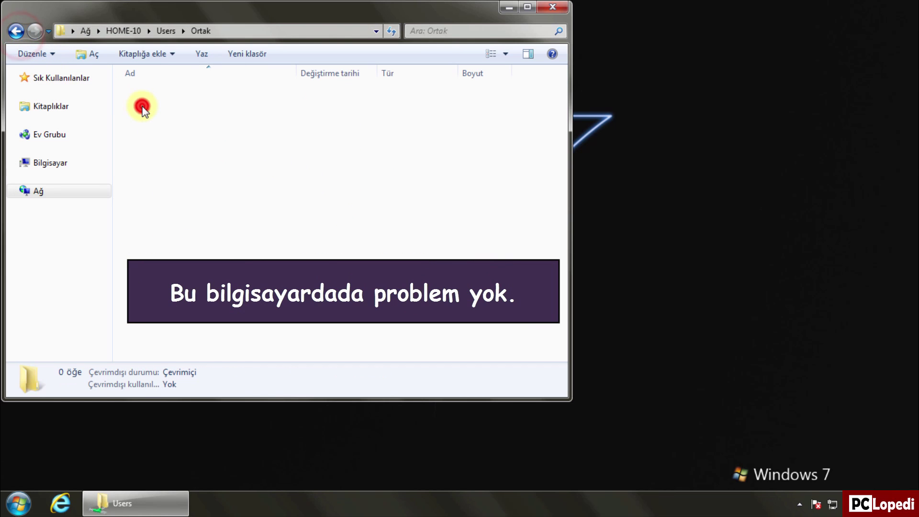
click(44, 189)
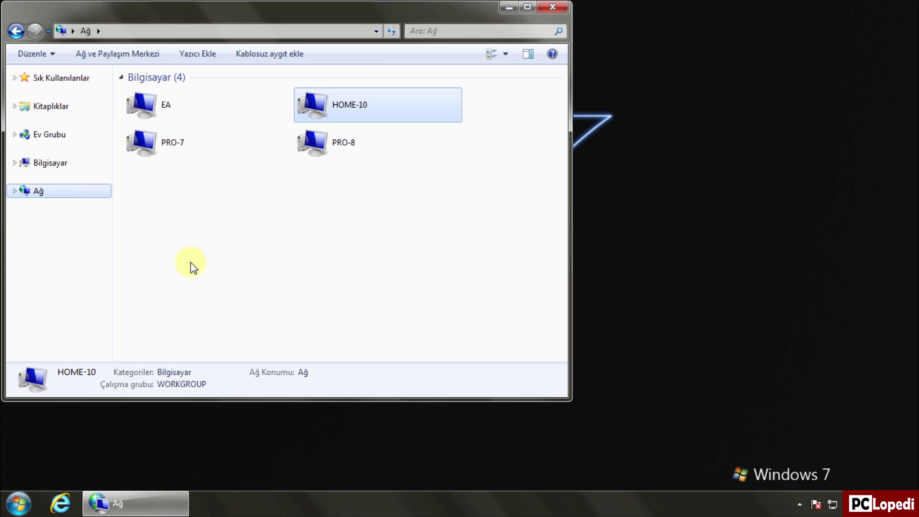
Step: Open PRO-8 and sign in with a Pro-8\ domain-qualified user name and password
click(316, 157)
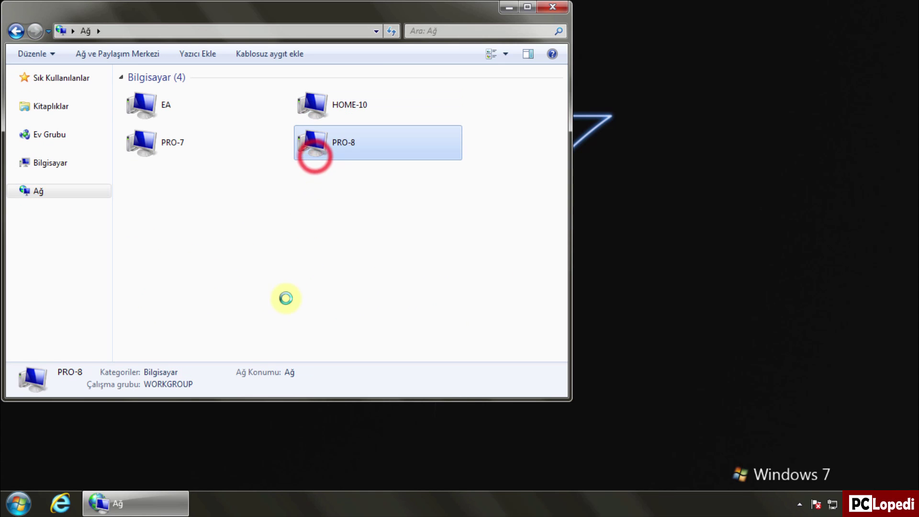
text(P)
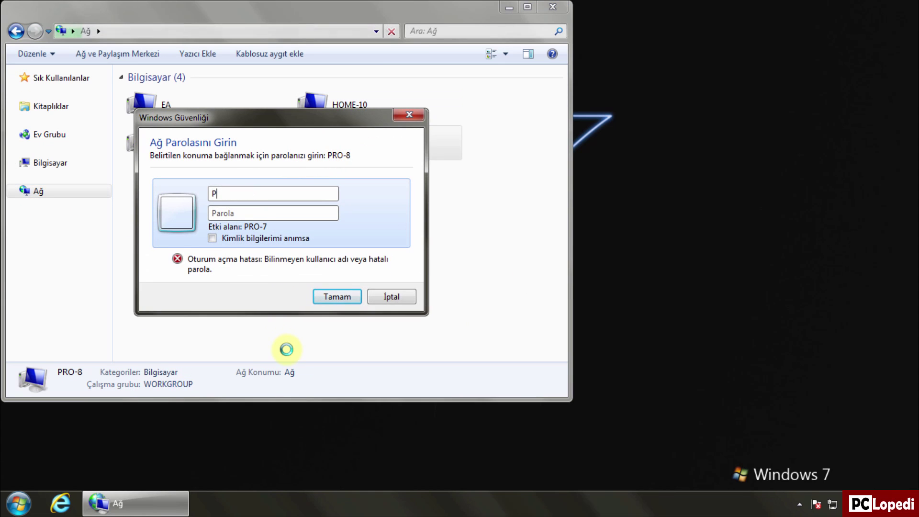
text(ro-8\)
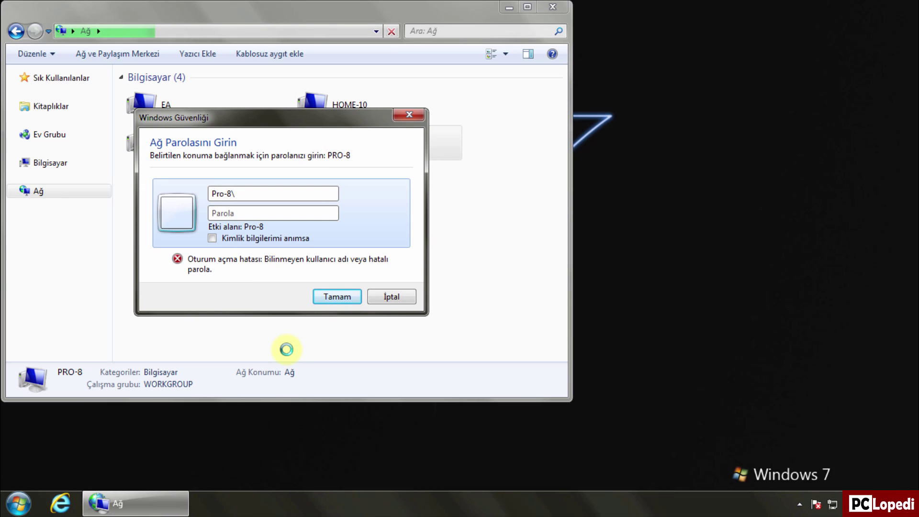
key(Caps_Lock)
text(P)
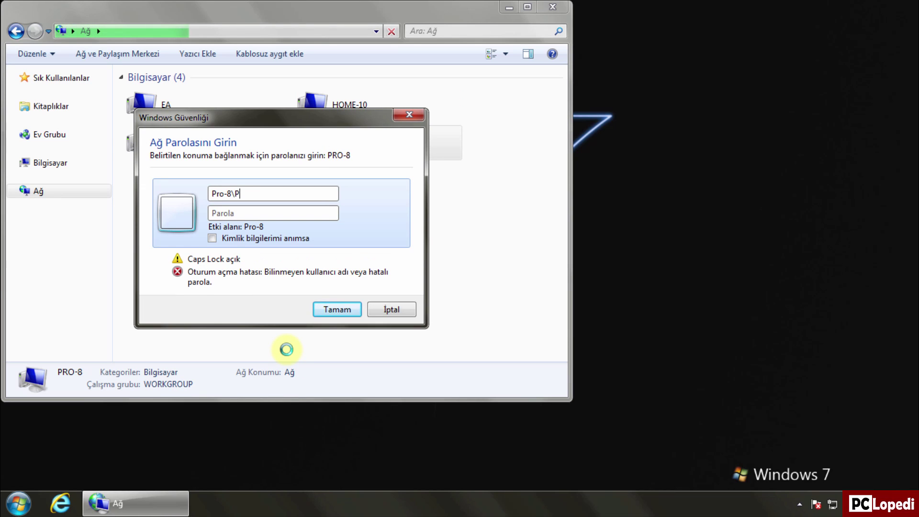
text(8)
key(Caps_Lock)
text(p)
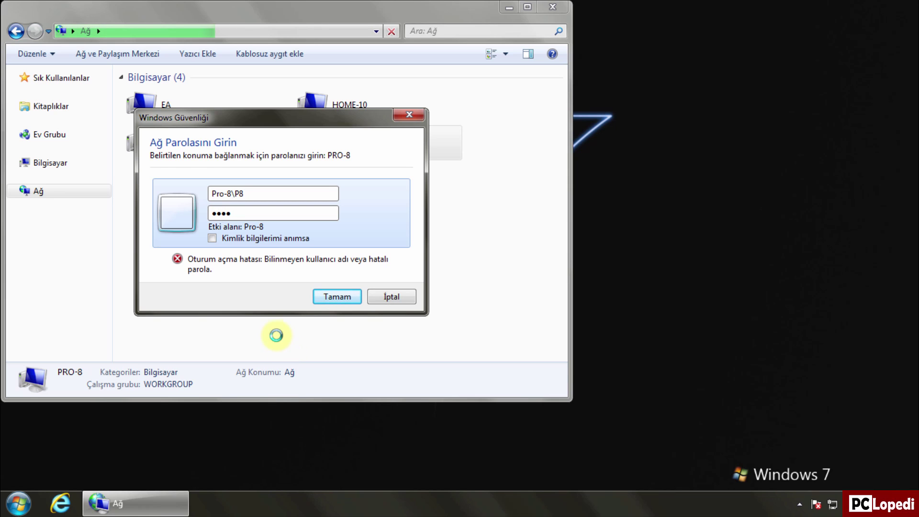
click(337, 297)
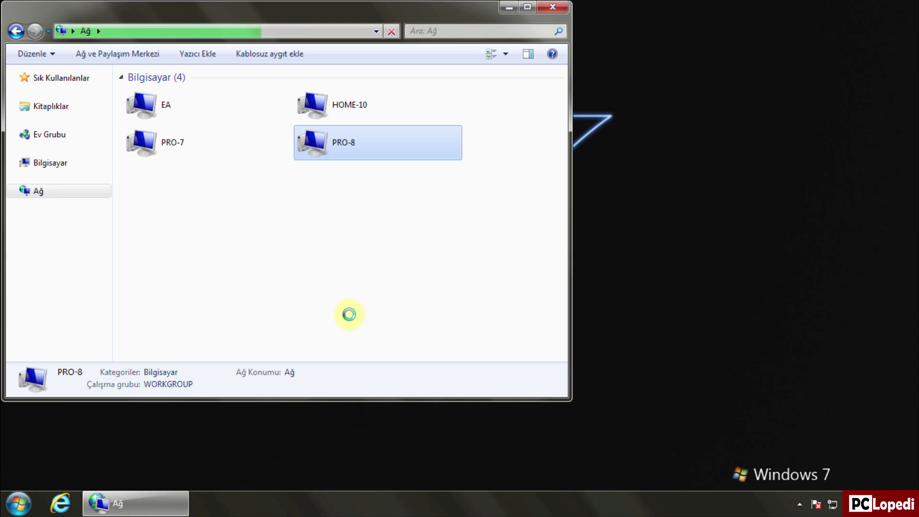
Step: Browse PRO-8's Users share, the user folder and Ortak, then close the window
click(183, 100)
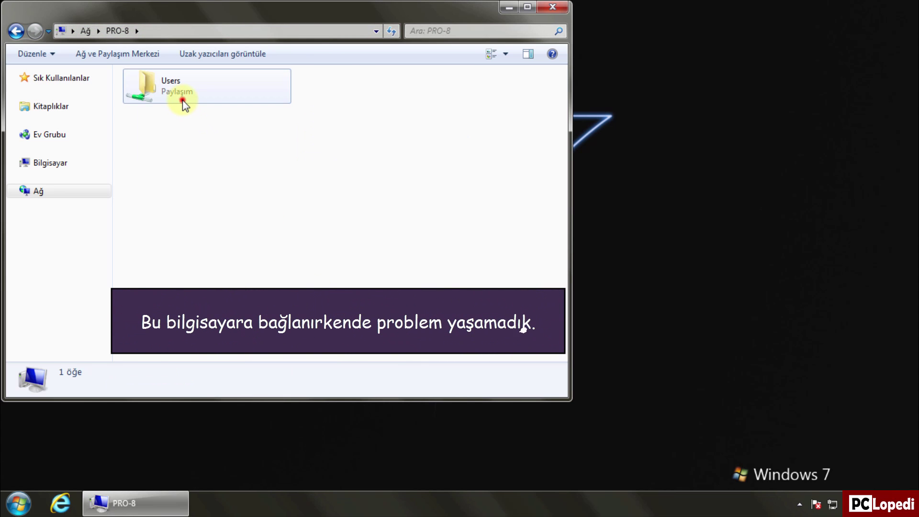
double_click(183, 100)
double_click(150, 109)
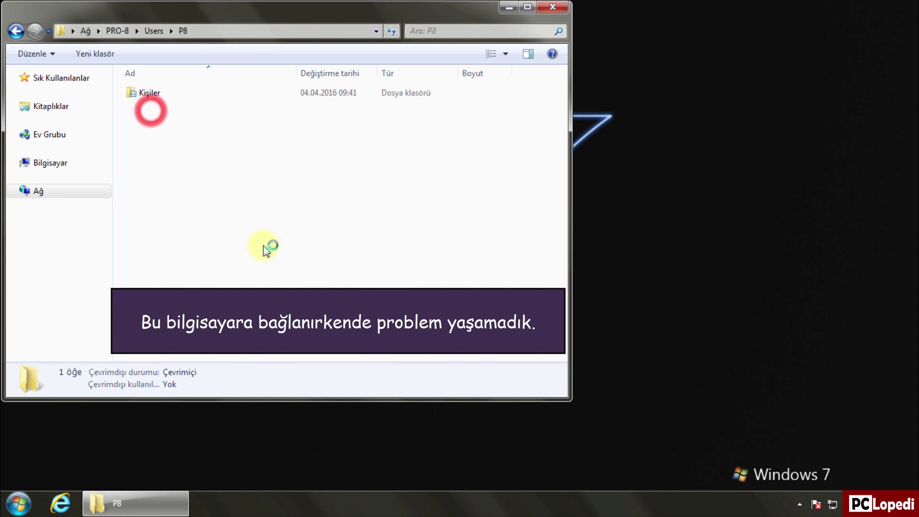
click(16, 31)
double_click(153, 92)
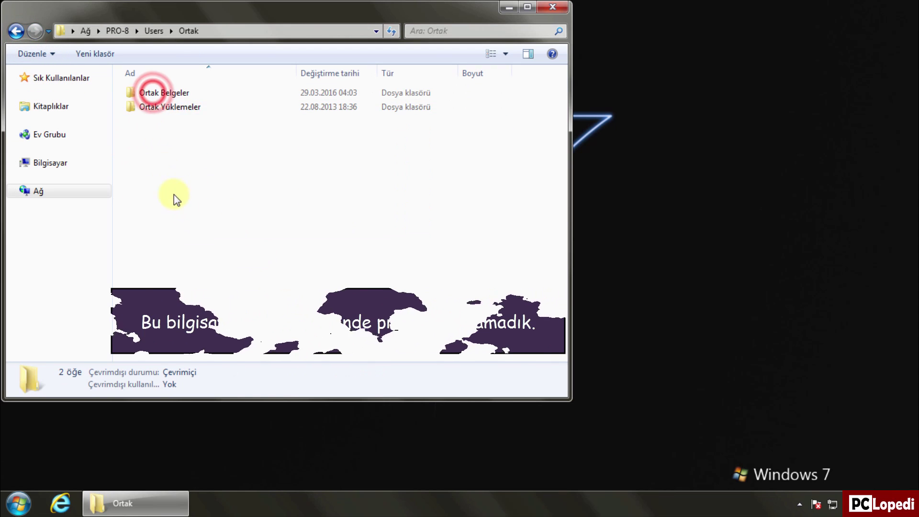
click(559, 8)
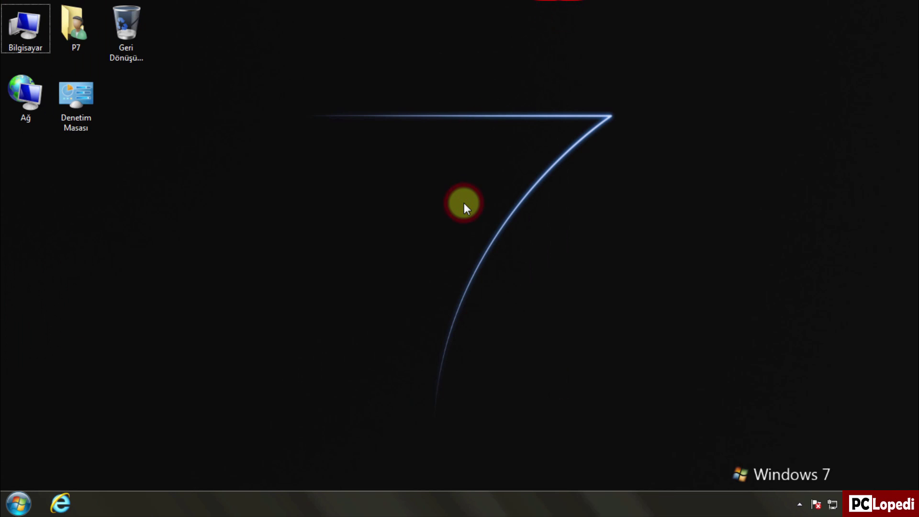